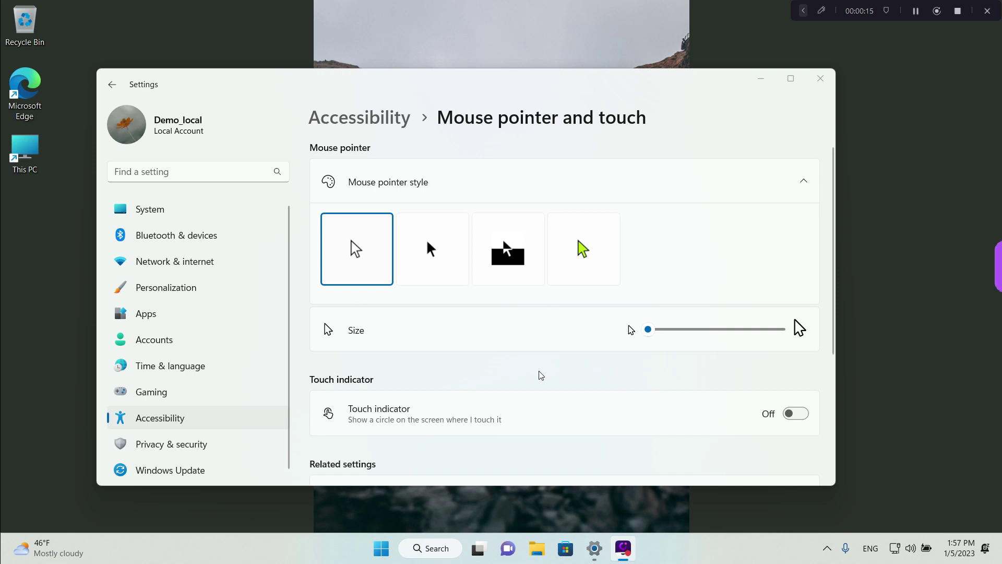
Close the current Settings window, reopen Settings and go to the Mouse pointer and touch page under Accessibility.
{"action": "left_click", "coordinate": [822, 78]}
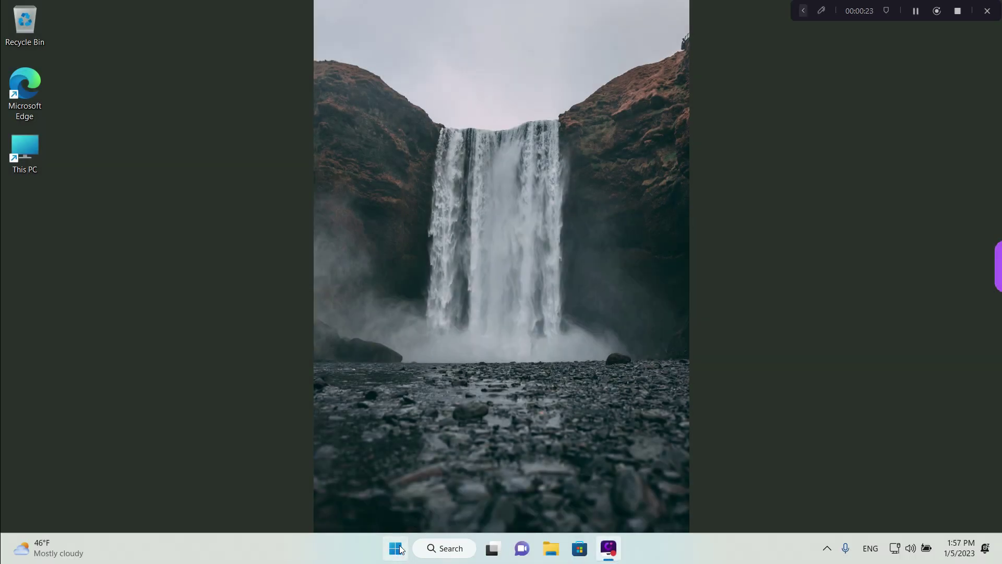
{"action": "right_click", "coordinate": [400, 559]}
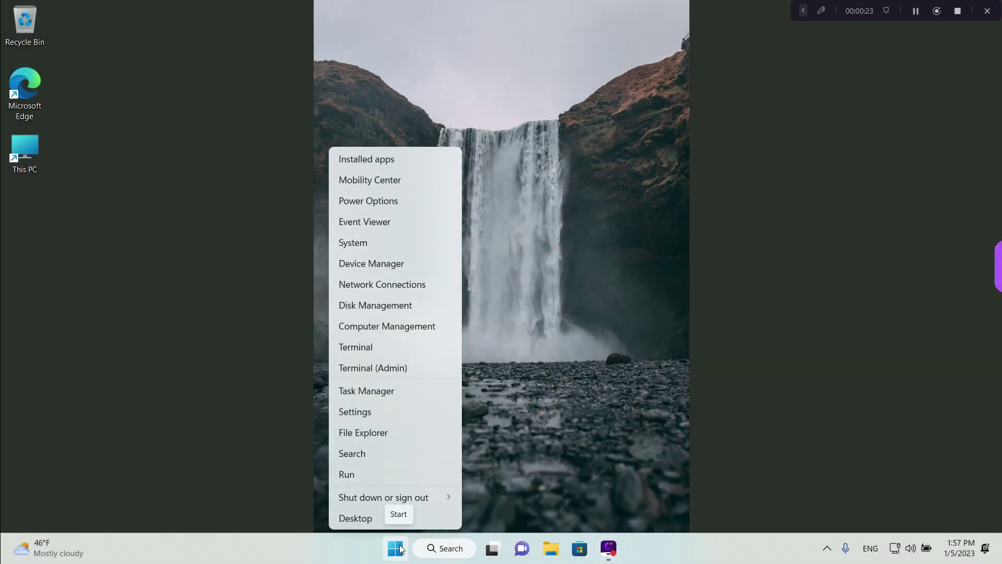
{"action": "left_click", "coordinate": [380, 411]}
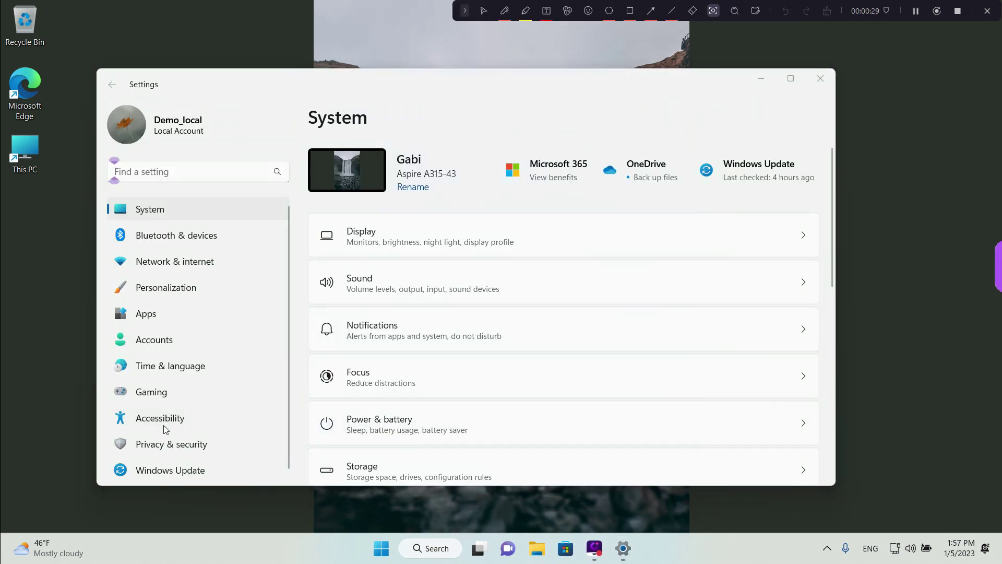
{"action": "key", "text": "ctrl+shift+s"}
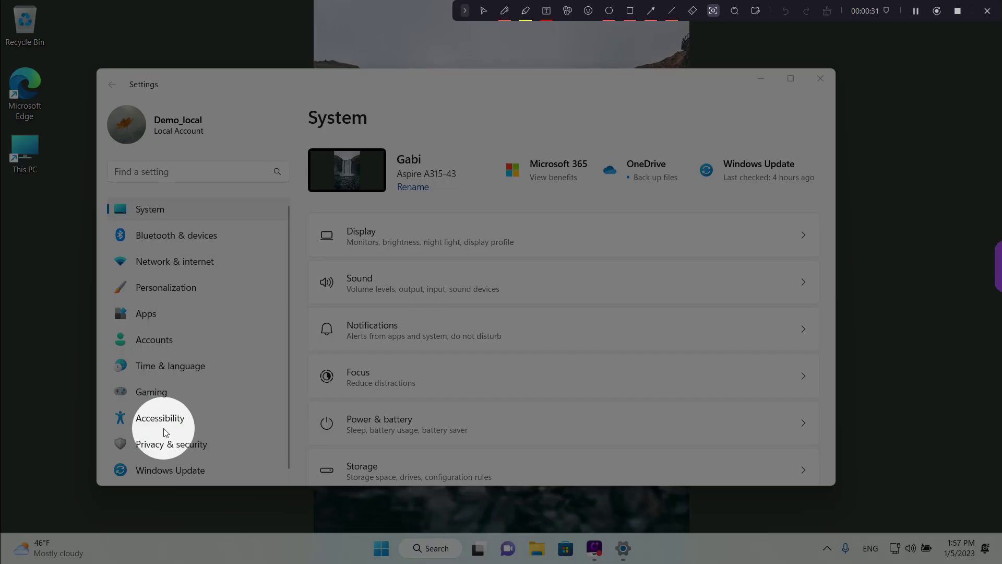
{"action": "key", "text": "ctrl+shift+s"}
{"action": "left_click", "coordinate": [161, 422]}
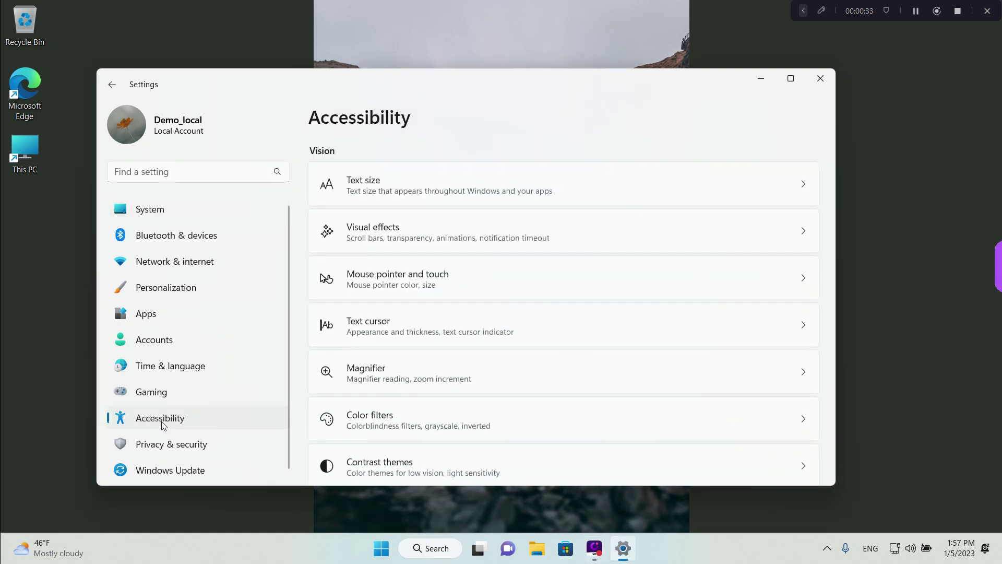
{"action": "key", "text": "ctrl+shift+s"}
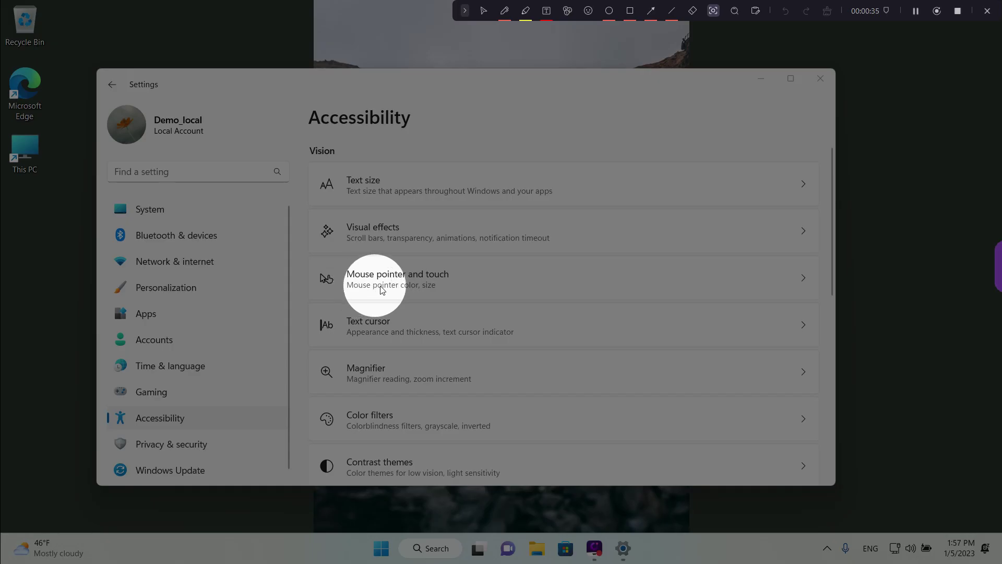
{"action": "key", "text": "ctrl+shift+s"}
{"action": "left_click", "coordinate": [426, 285]}
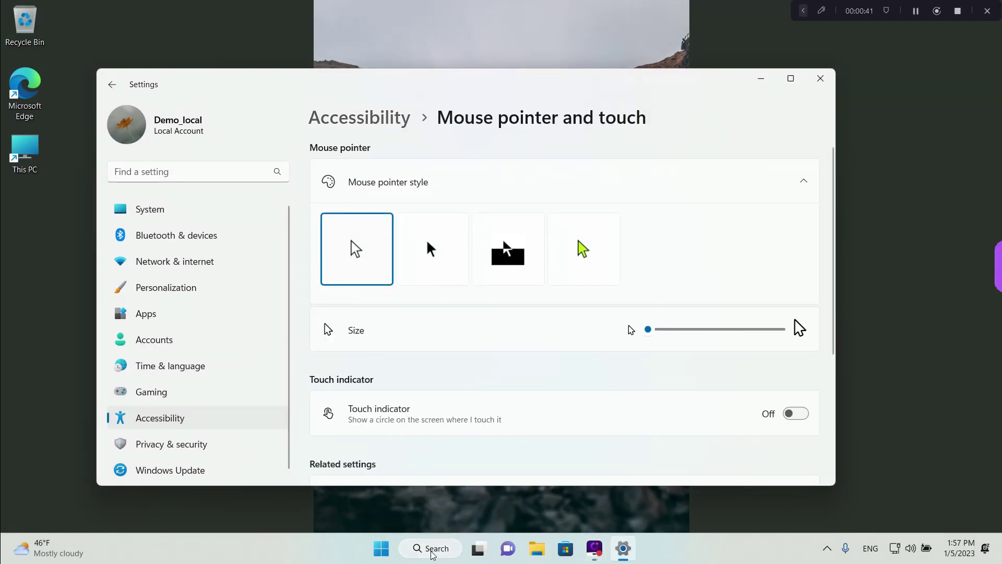
Search Windows for "mouse pointer size" and open the matching system setting.
{"action": "key", "text": "ctrl+shift+s"}
{"action": "key", "text": "ctrl+shift+s"}
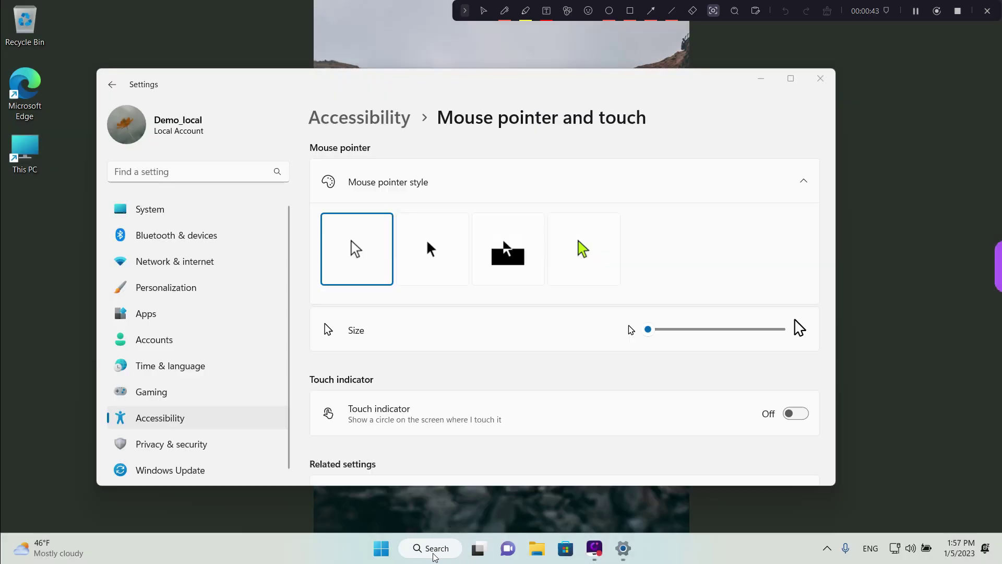
{"action": "left_click", "coordinate": [439, 552]}
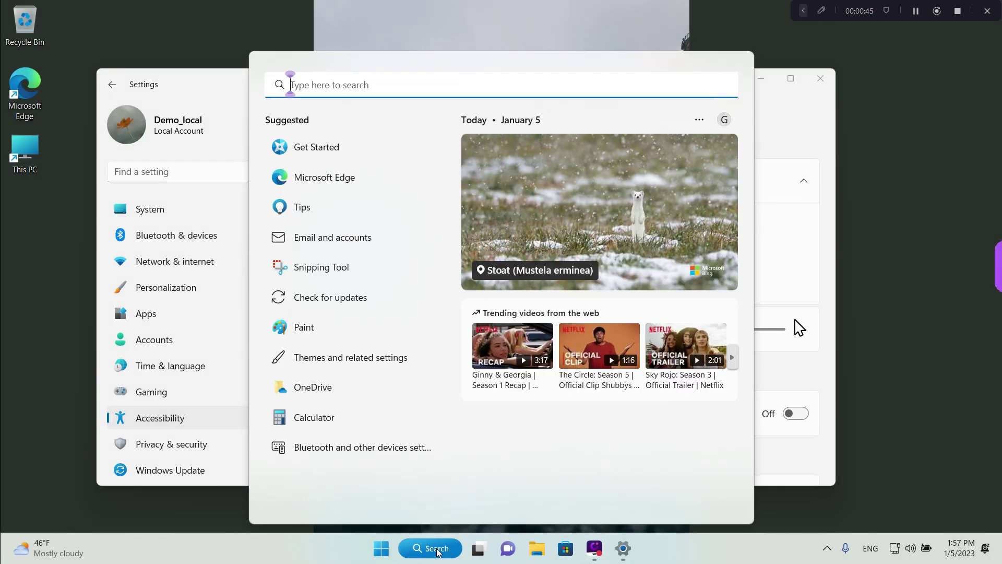
{"action": "type", "text": "mou"}
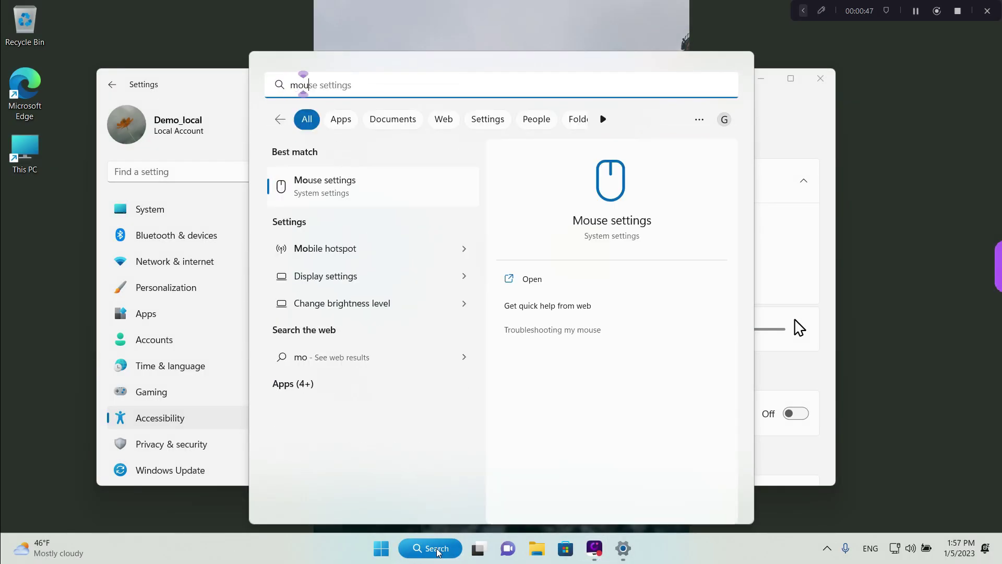
{"action": "type", "text": "se pointer"}
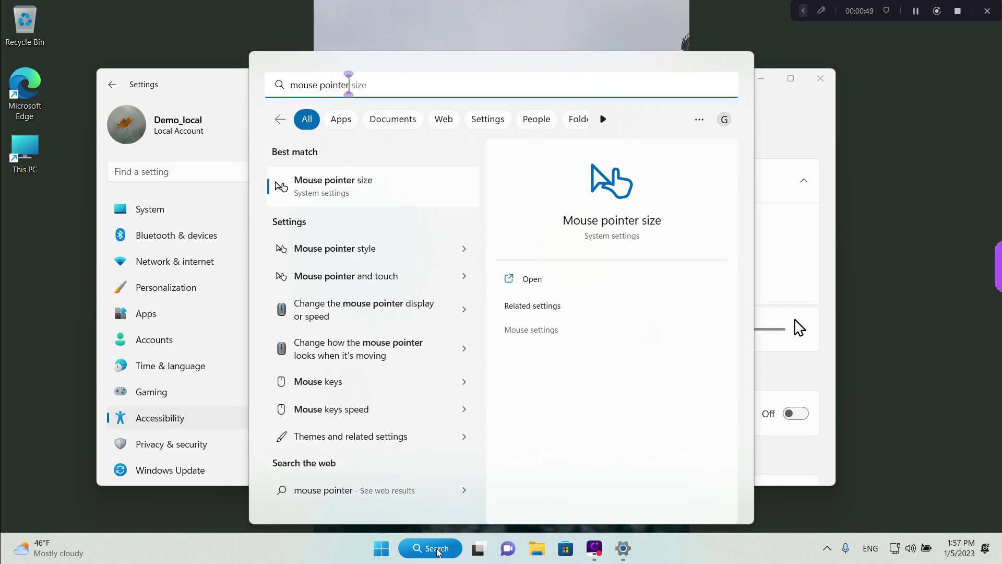
{"action": "type", "text": " size"}
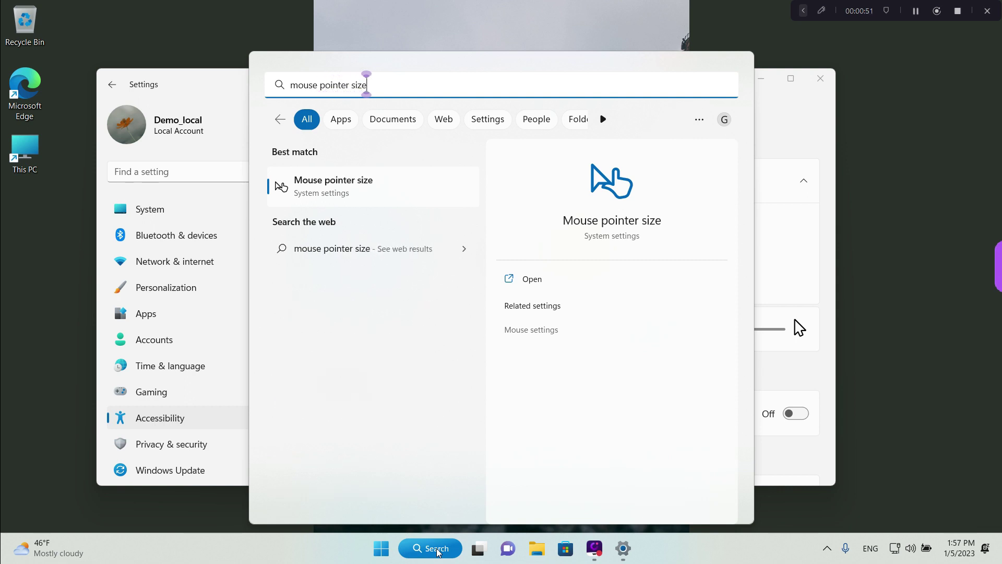
{"action": "left_click", "coordinate": [336, 191]}
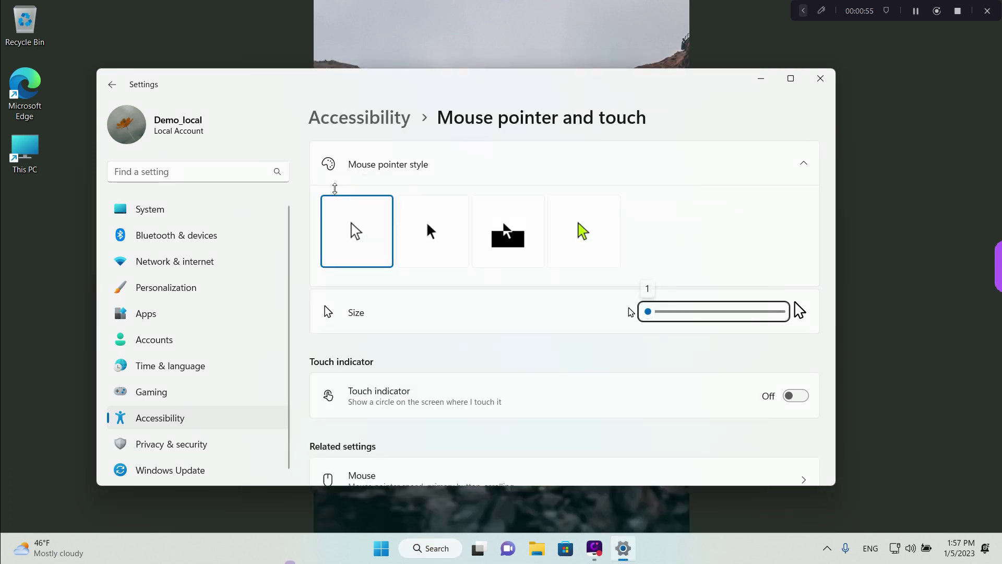
Underline the row of mouse pointer styles with the annotation pen and try the black pointer style.
{"action": "left_click_drag", "start_coordinate": [555, 86], "coordinate": [583, 85]}
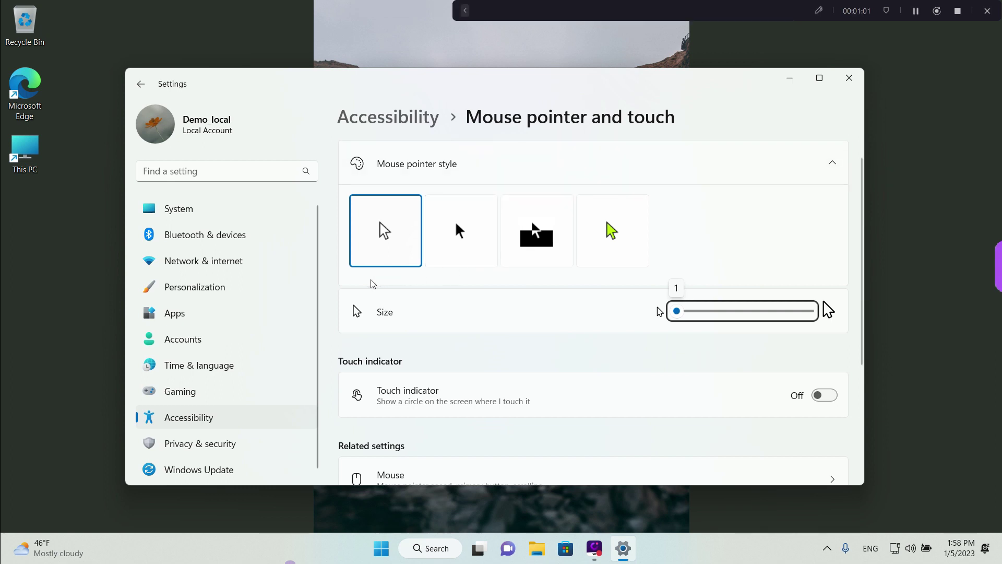
{"action": "left_click_drag", "start_coordinate": [371, 280], "coordinate": [639, 272]}
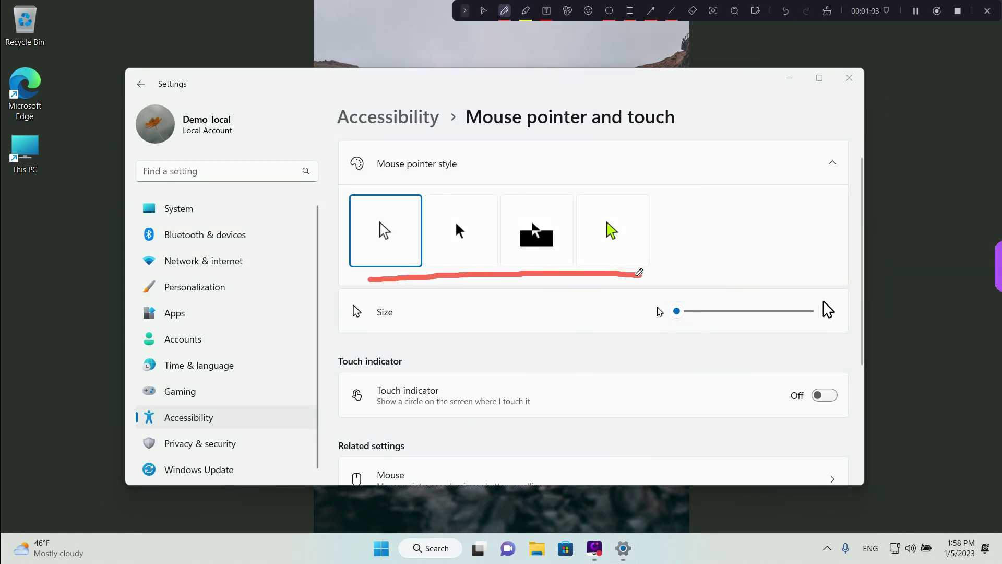
{"action": "left_click", "coordinate": [489, 247]}
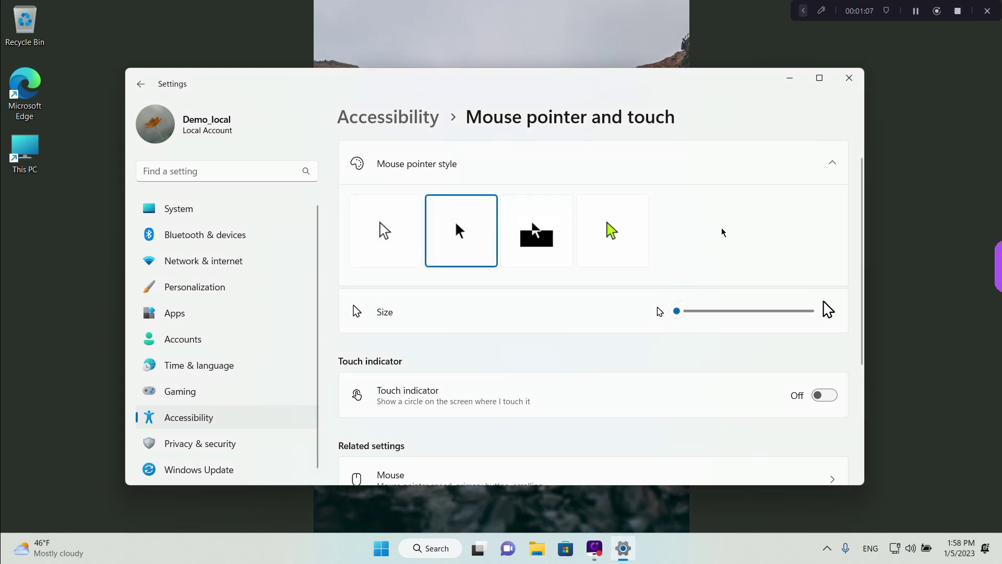
Switch the mouse pointer to the custom color style, trying the recommended turquoise and settling on pink.
{"action": "left_click", "coordinate": [628, 234]}
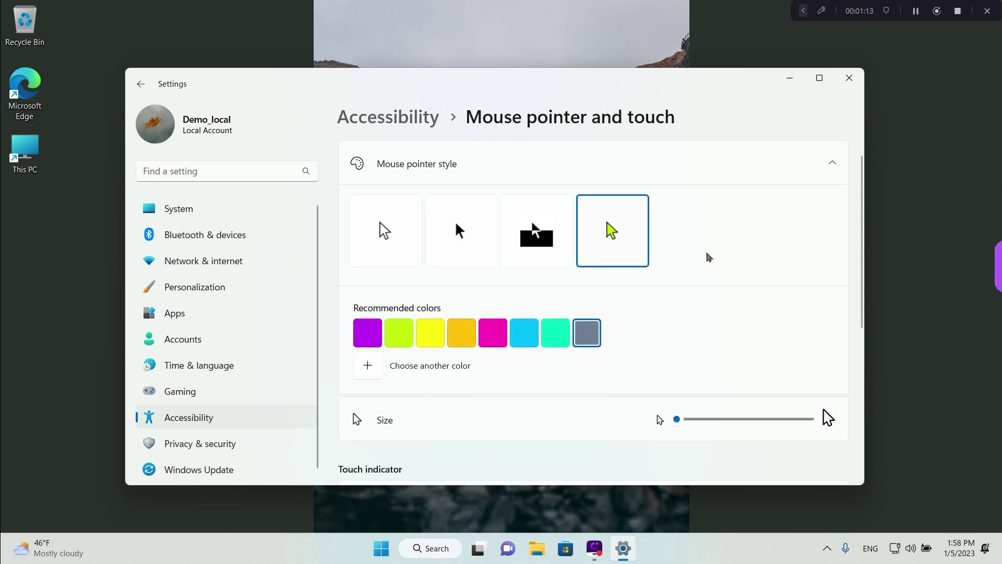
{"action": "left_click", "coordinate": [562, 336]}
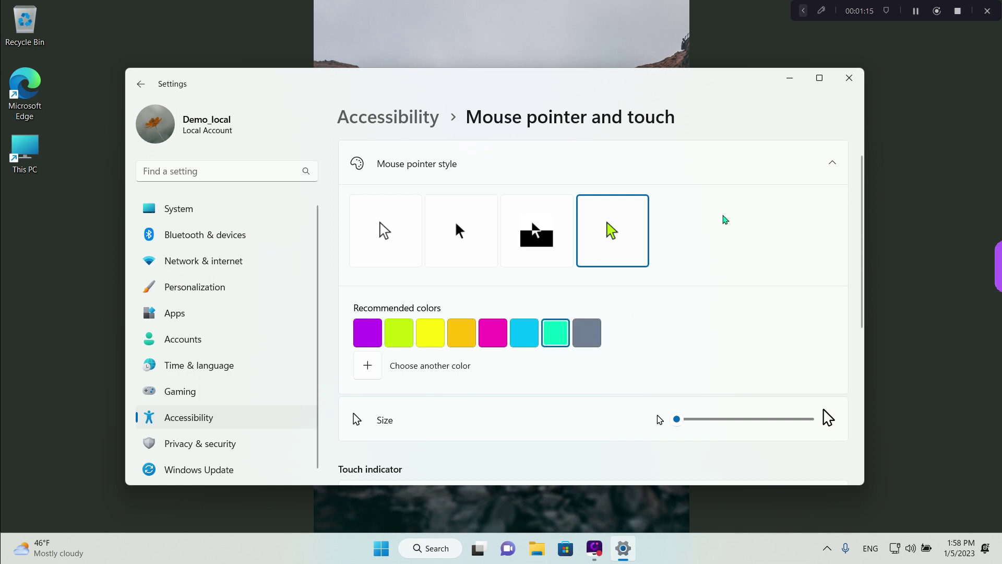
{"action": "left_click", "coordinate": [492, 334]}
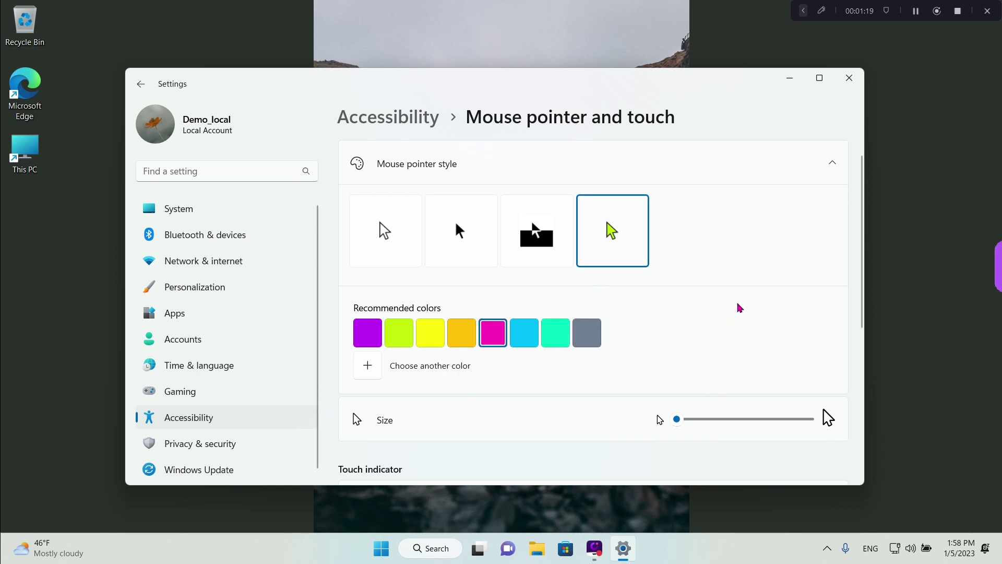
Choose another pointer color, picking a rose shade darkened to value 69, and apply it.
{"action": "left_click", "coordinate": [377, 372]}
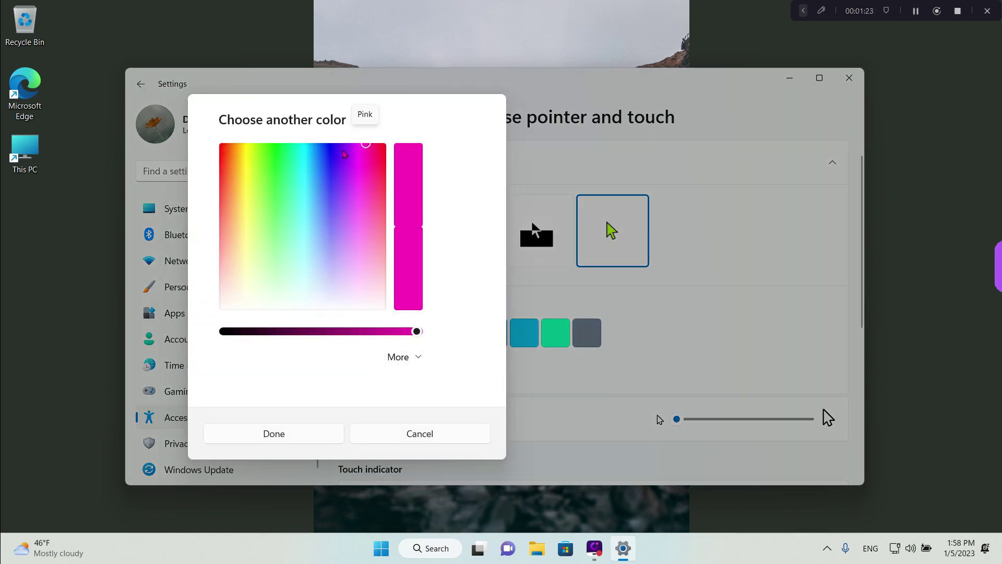
{"action": "left_click_drag", "start_coordinate": [275, 166], "coordinate": [379, 211]}
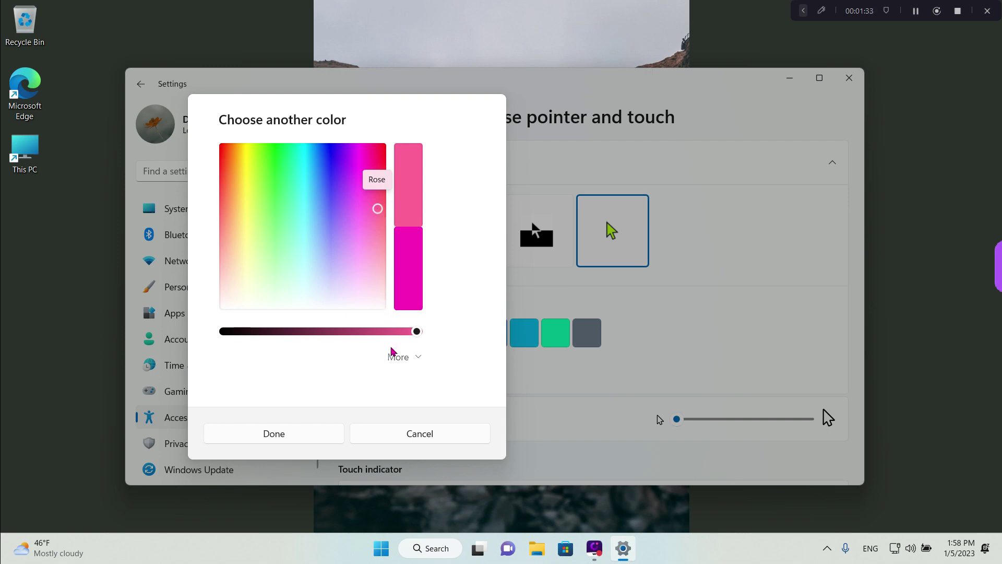
{"action": "key", "text": "ctrl+alt+s"}
{"action": "key", "text": "ctrl+alt+s"}
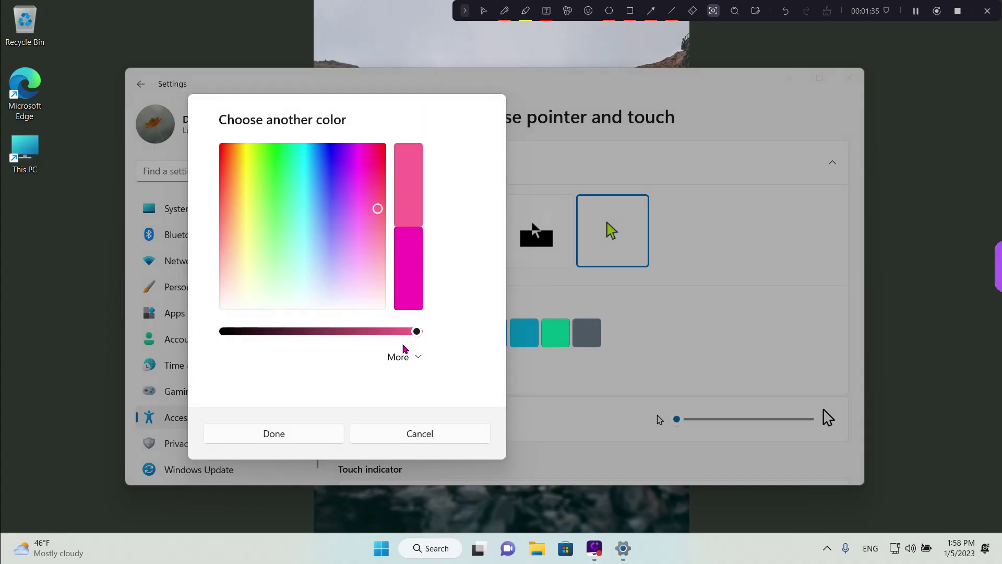
{"action": "left_click_drag", "start_coordinate": [418, 336], "coordinate": [356, 334]}
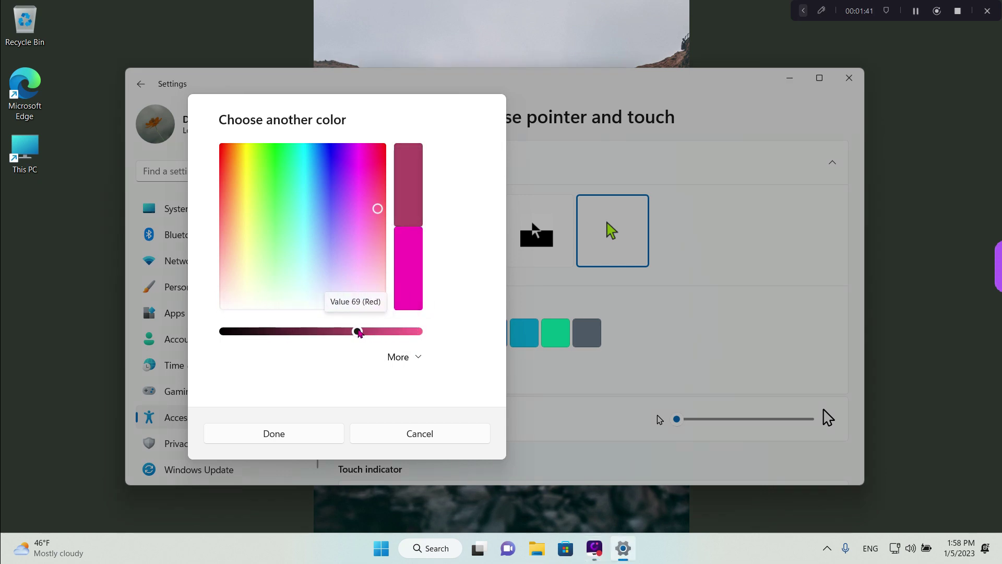
{"action": "left_click", "coordinate": [301, 439]}
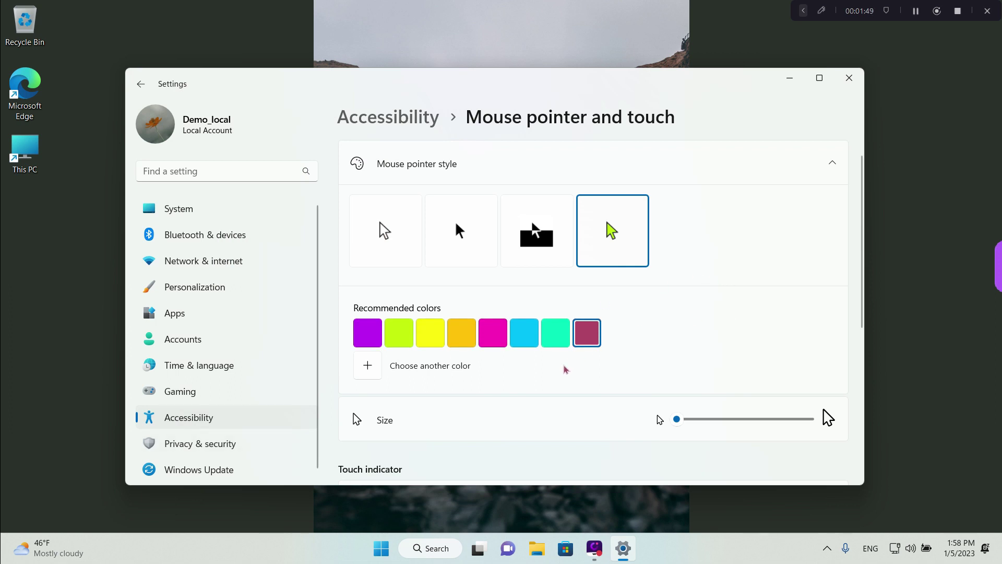
Underline the pointer Size label and circle the size slider's handle with the annotation pen, clearing the marks.
{"action": "key", "text": "ctrl+shift+d"}
{"action": "left_click_drag", "start_coordinate": [353, 435], "coordinate": [389, 435]}
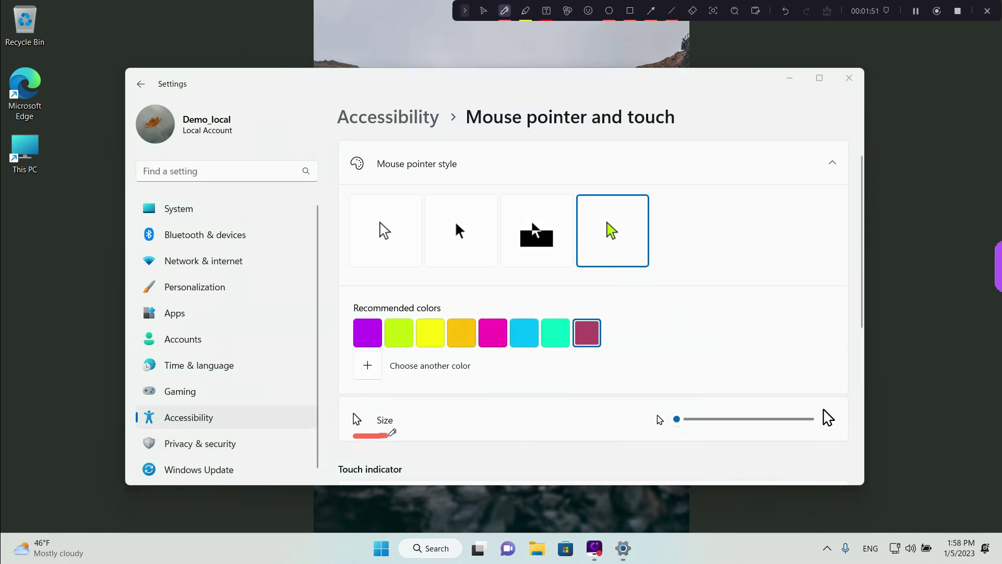
{"action": "key", "text": "ctrl+shift+d"}
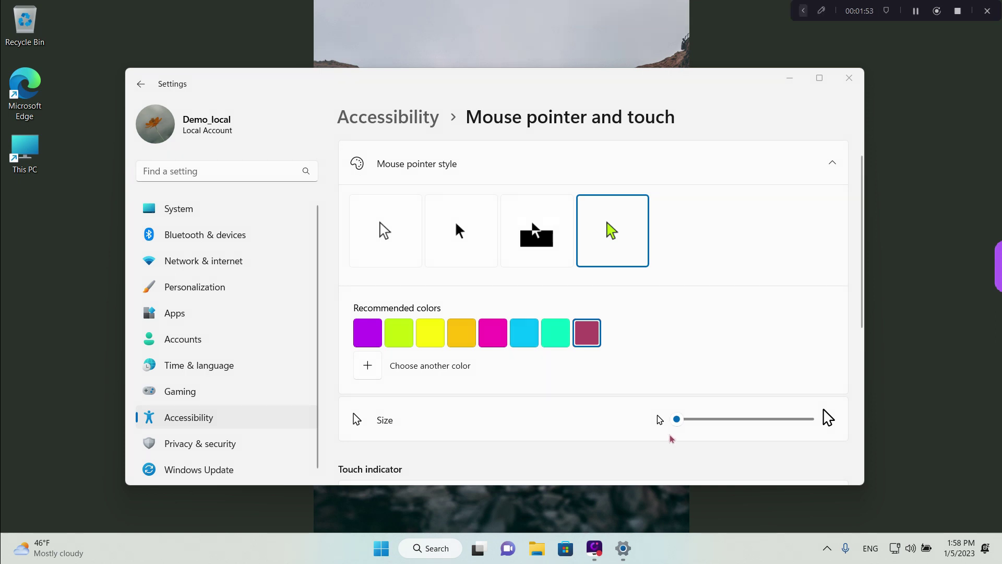
{"action": "key", "text": "ctrl+shift+d"}
{"action": "mouse_move", "coordinate": [660, 441]}
{"action": "left_mouse_down"}
{"action": "mouse_move", "coordinate": [705, 426]}
{"action": "mouse_move", "coordinate": [656, 404]}
{"action": "mouse_move", "coordinate": [672, 438]}
{"action": "left_mouse_up"}
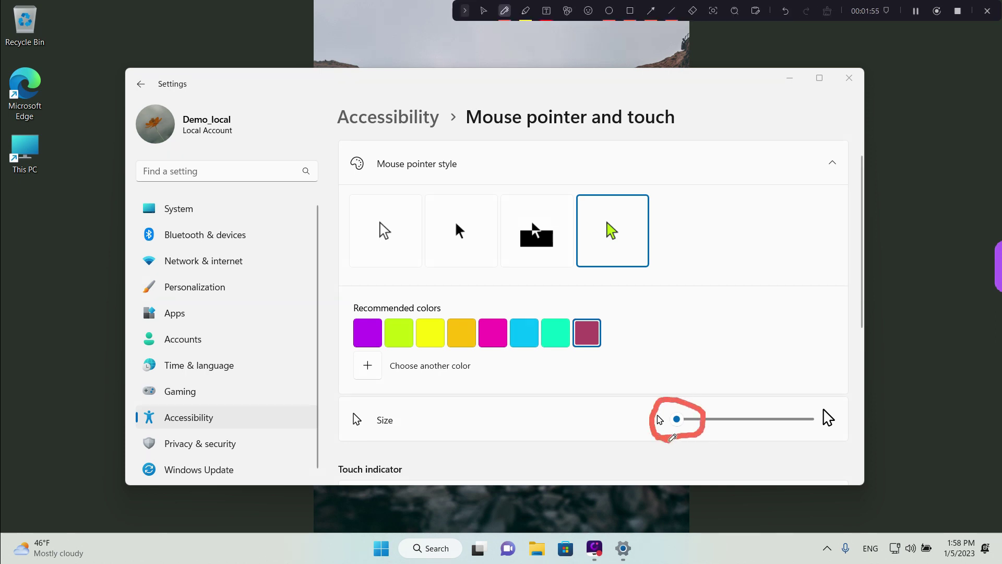
{"action": "key", "text": "ctrl+shift+d"}
Return to the Accessibility page, open the Text cursor settings and briefly spotlight the text cursor indicator preview.
{"action": "scroll", "coordinate": [578, 430], "scroll_direction": "down", "scroll_amount": 3}
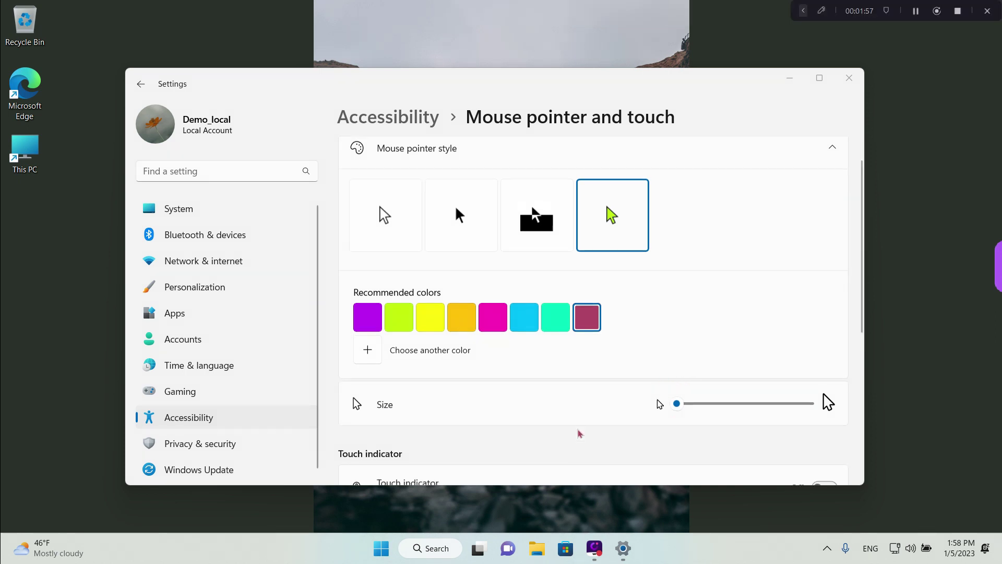
{"action": "scroll", "coordinate": [577, 428], "scroll_direction": "down", "scroll_amount": 3}
{"action": "scroll", "coordinate": [577, 424], "scroll_direction": "up", "scroll_amount": 3}
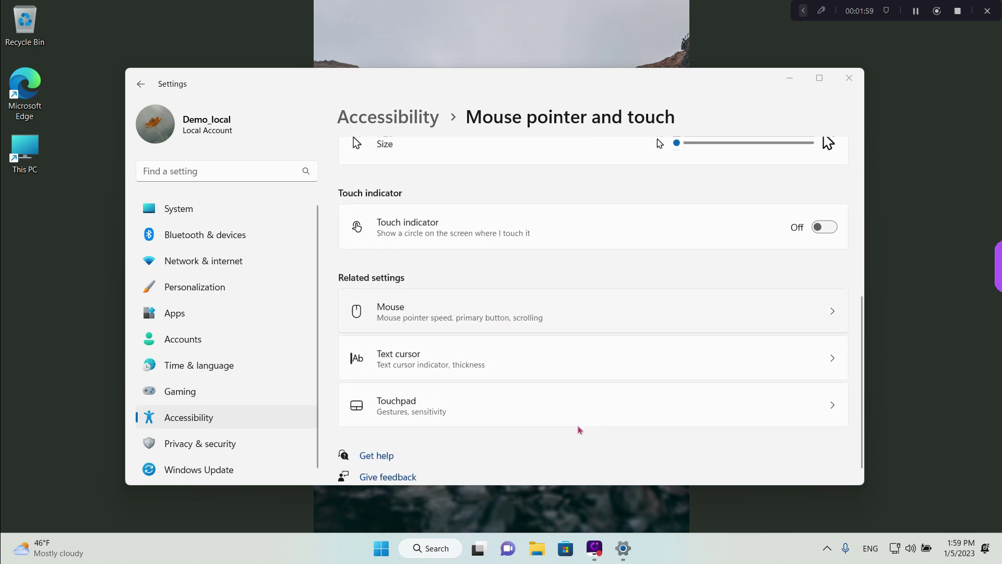
{"action": "scroll", "coordinate": [578, 429], "scroll_direction": "up", "scroll_amount": 3}
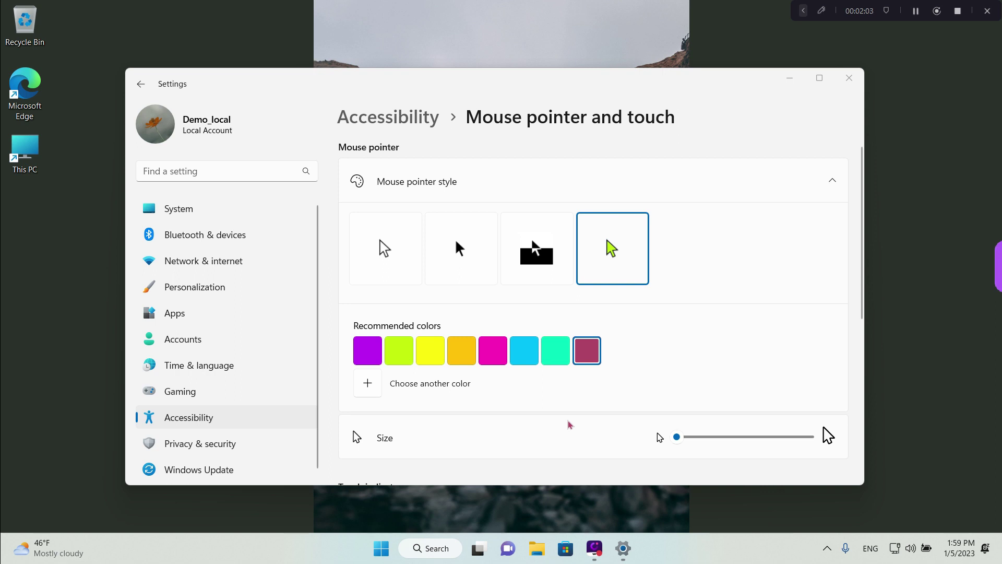
{"action": "left_click", "coordinate": [195, 418]}
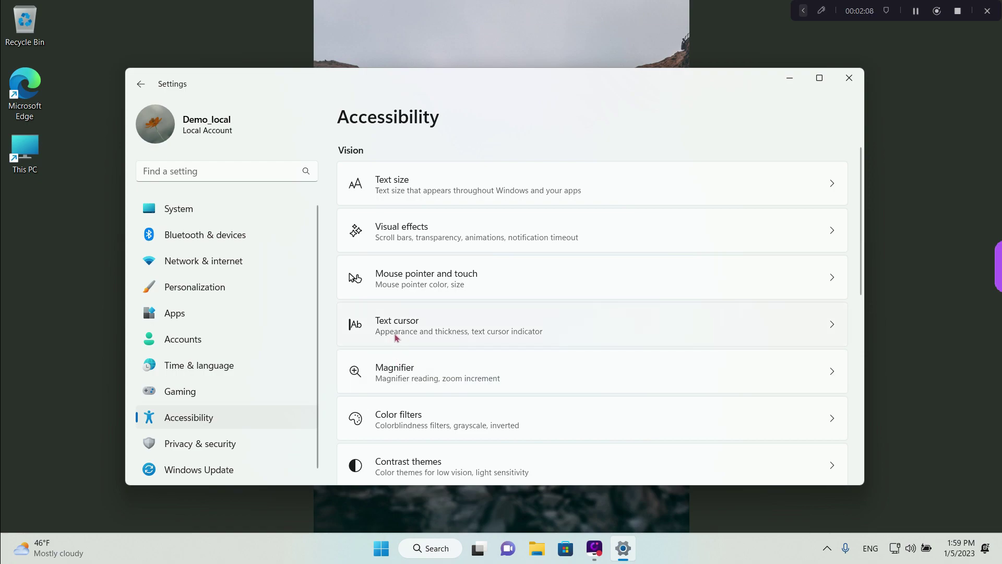
{"action": "key", "text": "ctrl+alt+s"}
{"action": "key", "text": "Escape"}
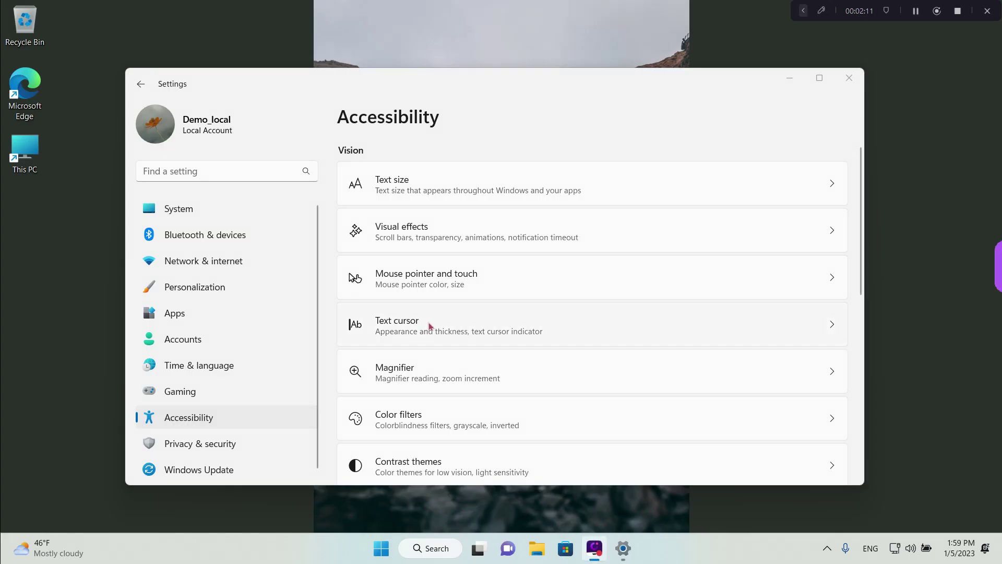
{"action": "left_click", "coordinate": [429, 326]}
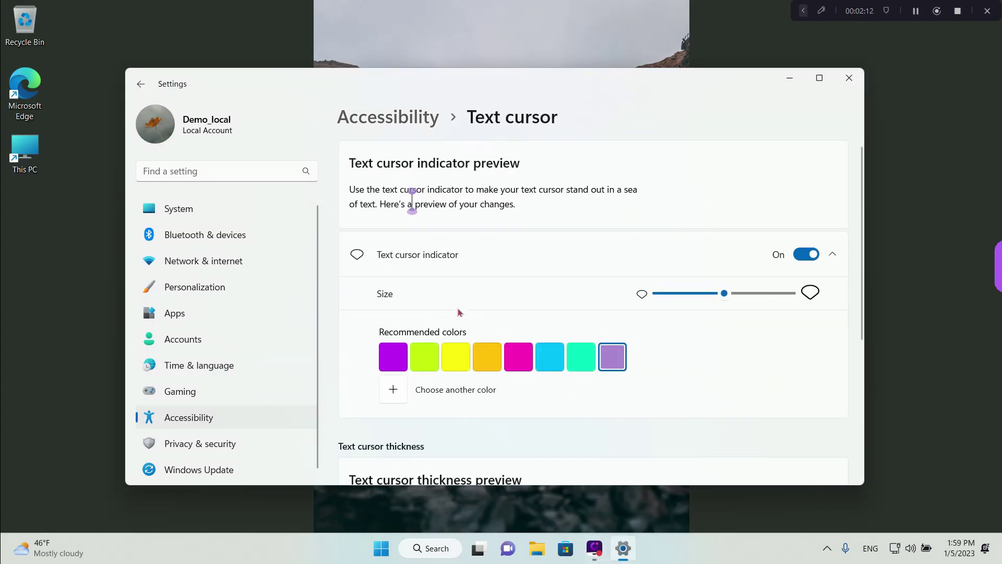
{"action": "key", "text": "ctrl+alt+s"}
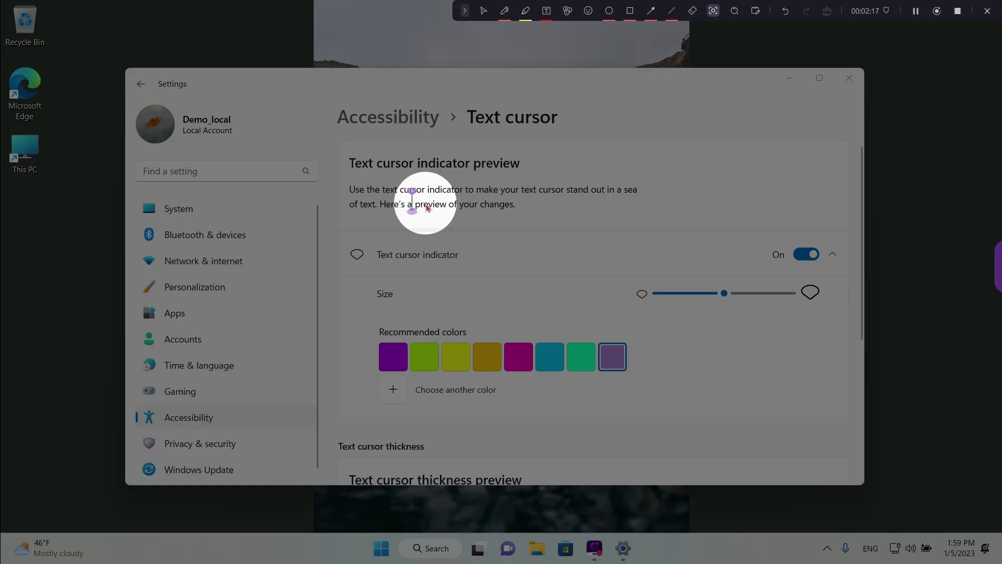
{"action": "key", "text": "Escape"}
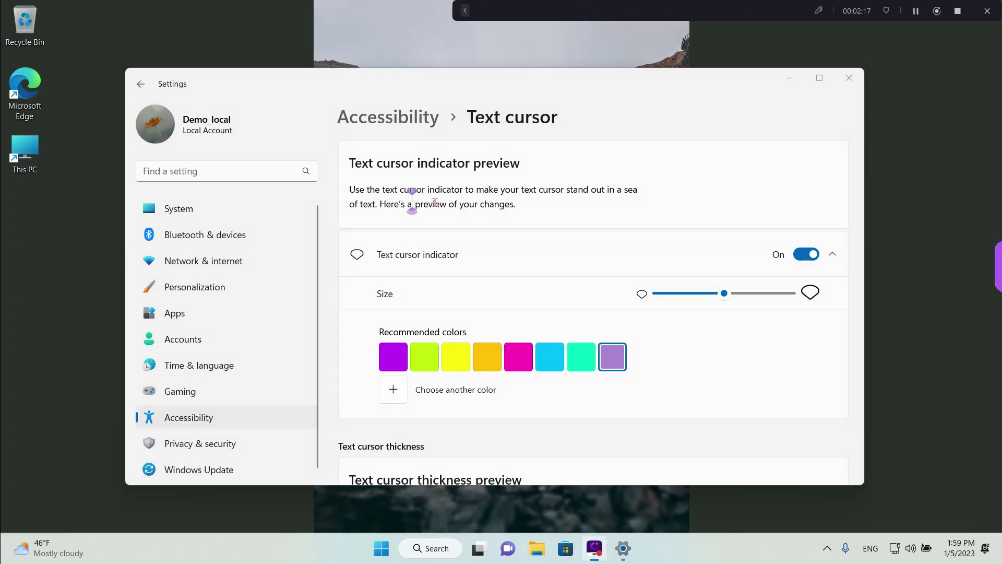
Search Windows for "Text cursor" and open the matching Text cursor system settings page.
{"action": "left_click", "coordinate": [438, 548]}
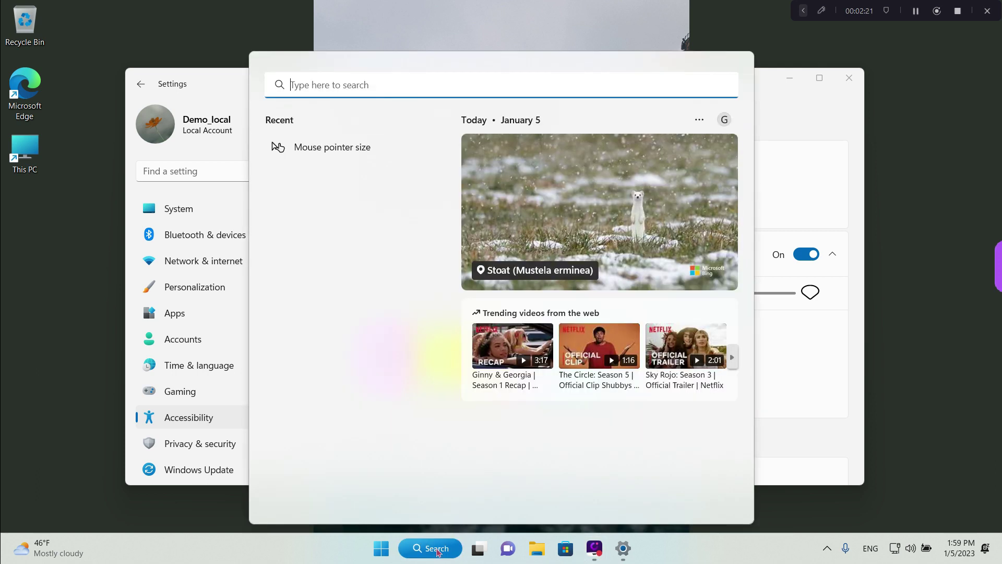
{"action": "type", "text": "Text "}
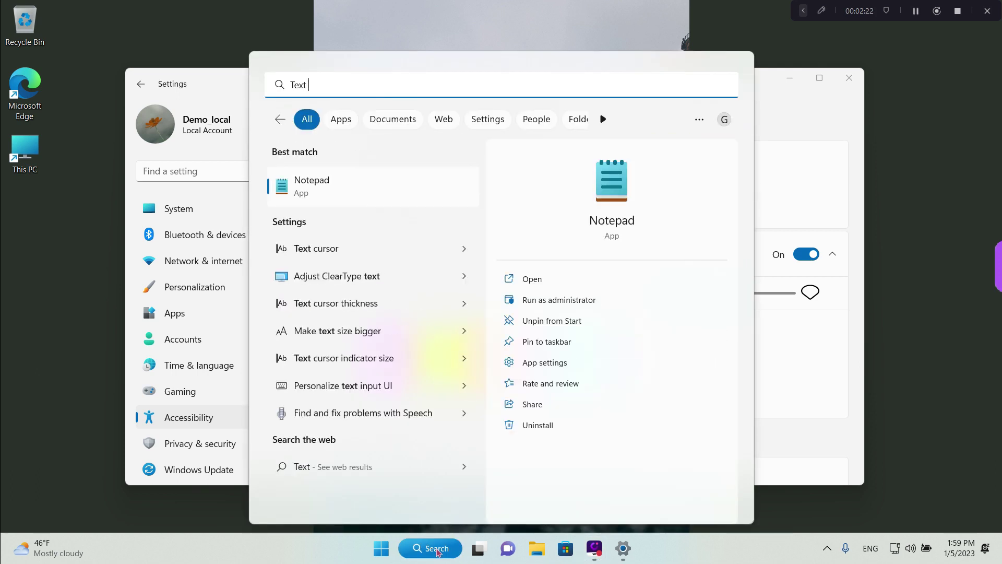
{"action": "type", "text": "curs"}
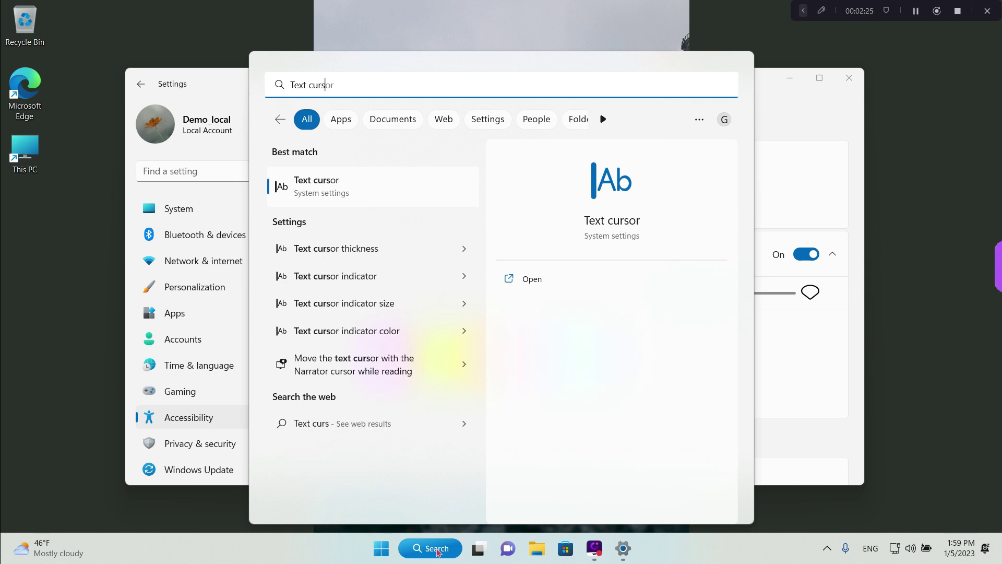
{"action": "type", "text": "or"}
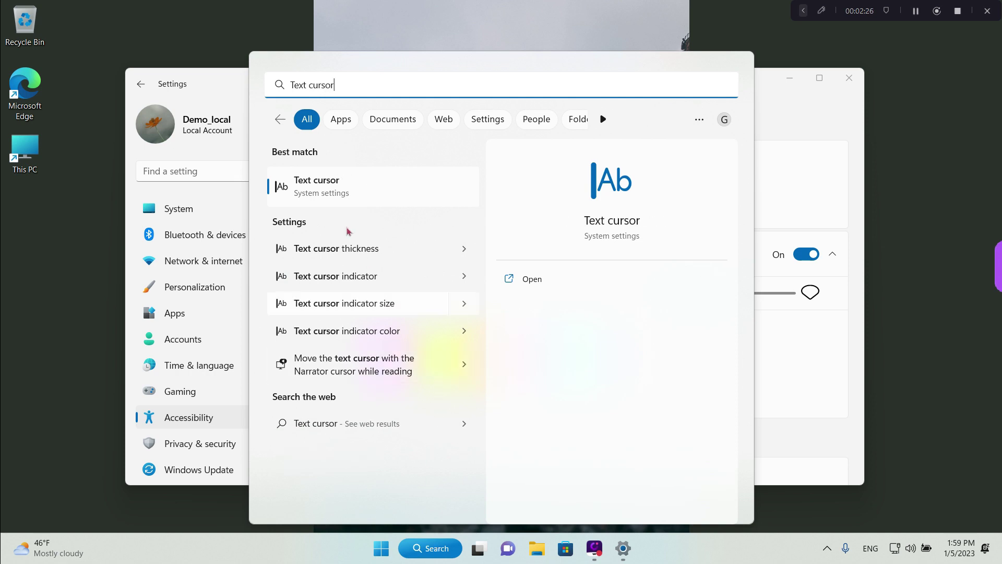
{"action": "left_click", "coordinate": [320, 188]}
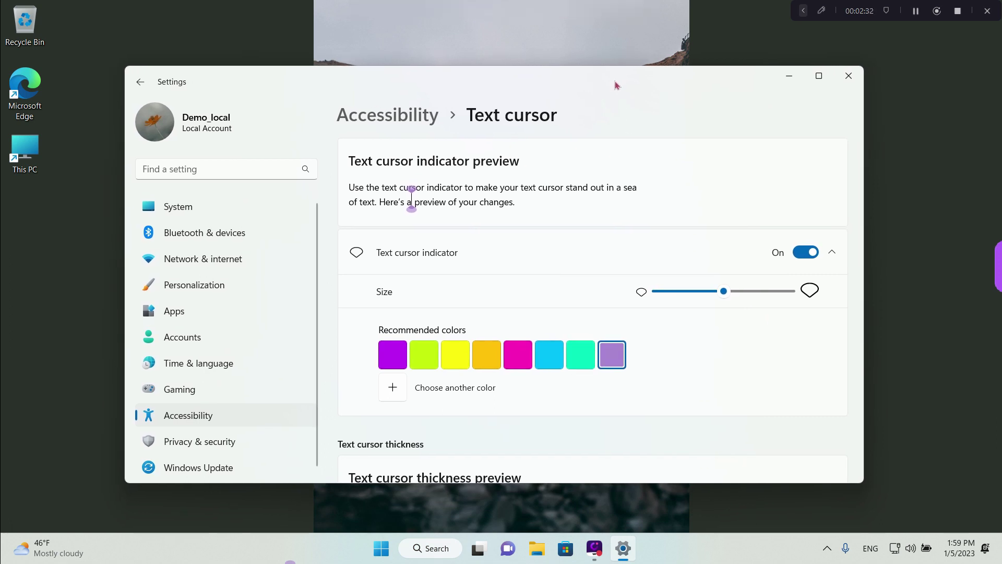
Circle the text cursor in the indicator preview with the annotation pen and clear the mark.
{"action": "key", "text": "ctrl+shift+d"}
{"action": "mouse_move", "coordinate": [399, 221]}
{"action": "left_mouse_down"}
{"action": "mouse_move", "coordinate": [427, 216]}
{"action": "mouse_move", "coordinate": [410, 173]}
{"action": "mouse_move", "coordinate": [384, 208]}
{"action": "mouse_move", "coordinate": [417, 220]}
{"action": "left_mouse_up"}
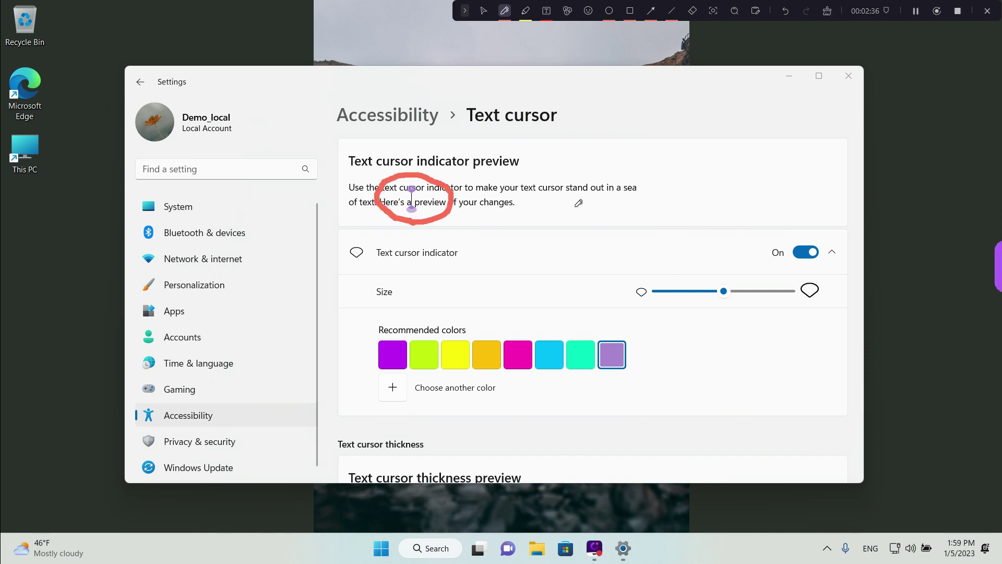
{"action": "key", "text": "ctrl+shift+d"}
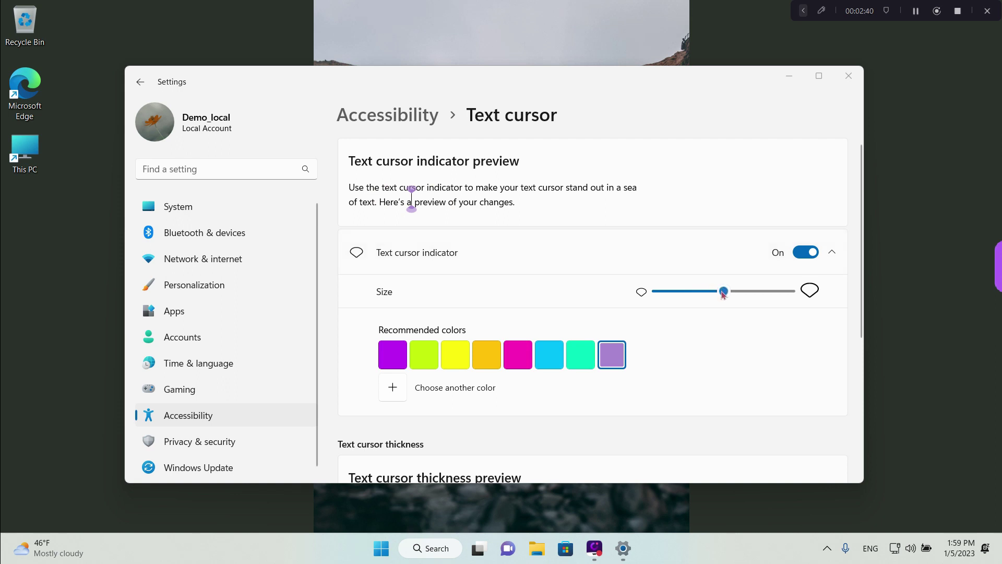
Set the text cursor indicator size to 5 and try recommended colors including green, yellow and lime.
{"action": "left_click_drag", "start_coordinate": [724, 292], "coordinate": [791, 295]}
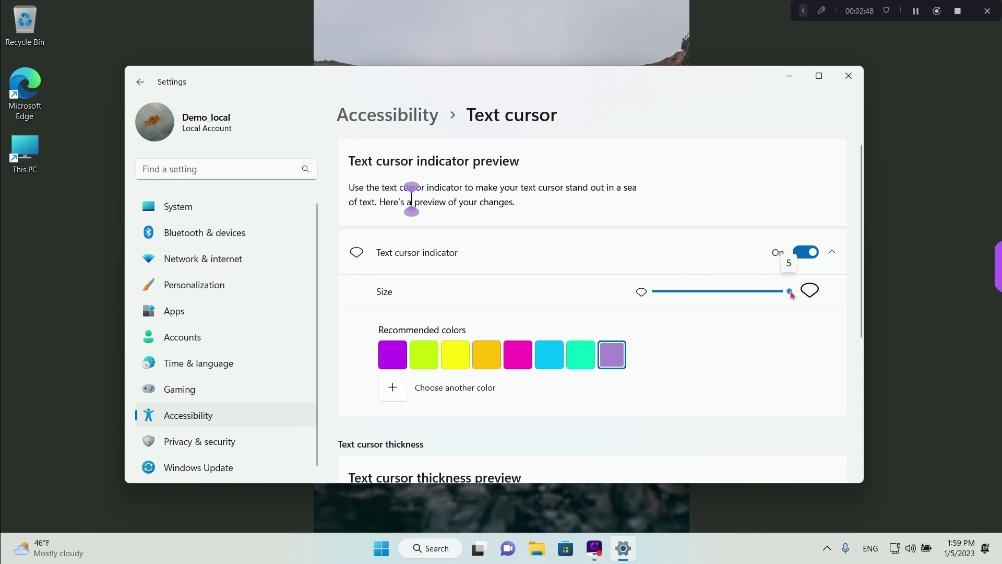
{"action": "left_click", "coordinate": [581, 360]}
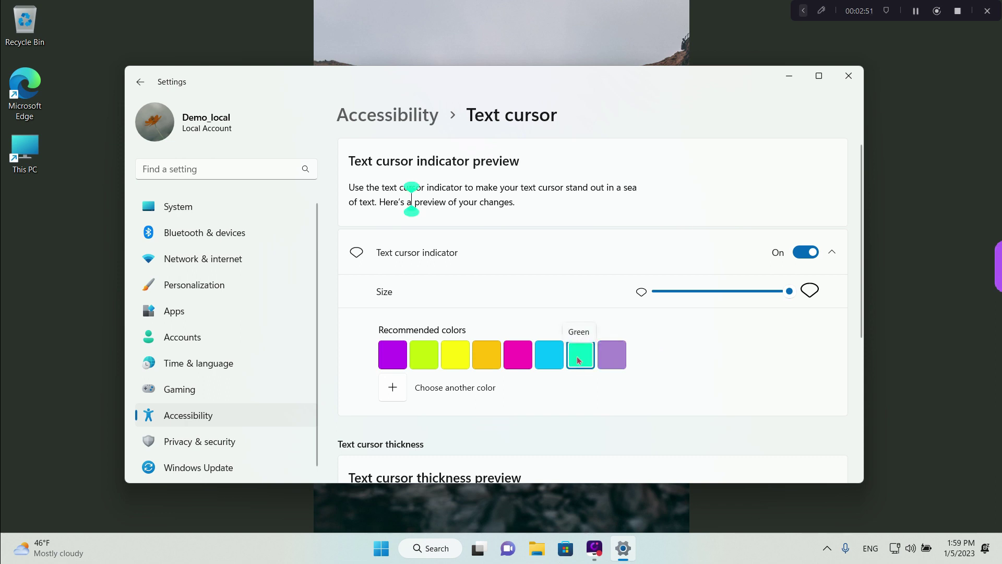
{"action": "left_click", "coordinate": [528, 360]}
{"action": "left_click", "coordinate": [456, 360]}
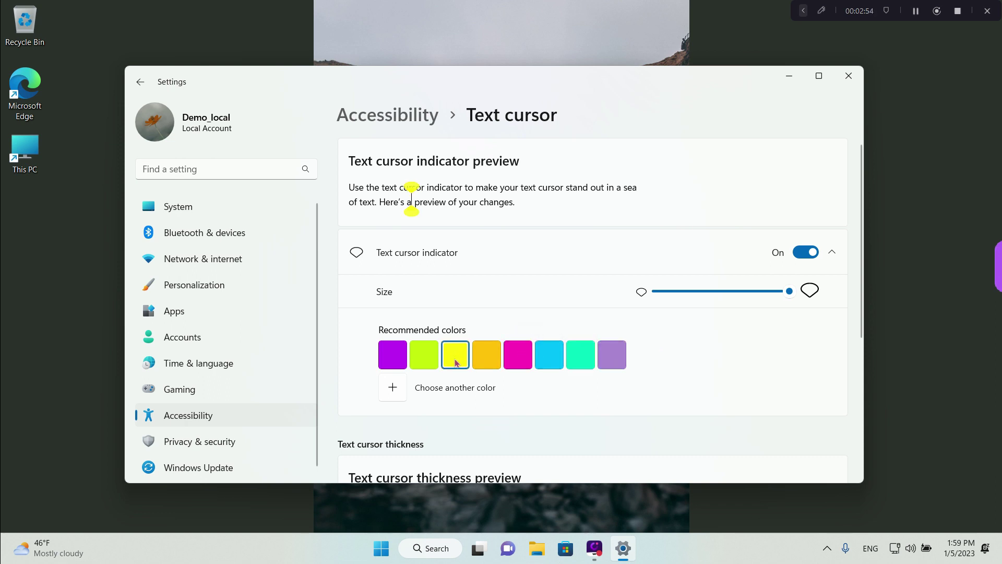
{"action": "left_click", "coordinate": [422, 359]}
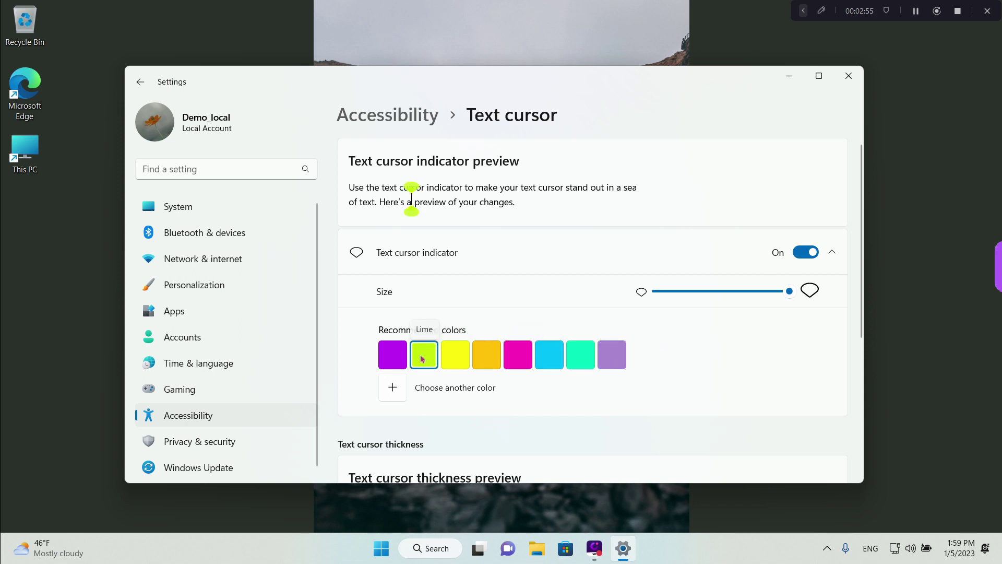
Choose another color for the text cursor indicator, picking a light blue, darkening it slightly, and apply it.
{"action": "left_click", "coordinate": [396, 392]}
{"action": "left_click_drag", "start_coordinate": [308, 246], "coordinate": [329, 246]}
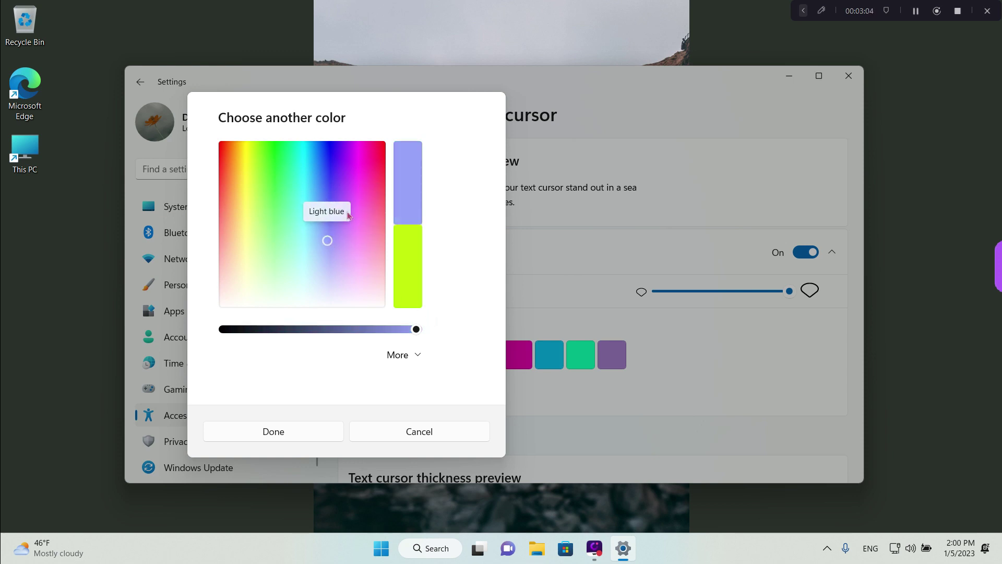
{"action": "left_click_drag", "start_coordinate": [424, 331], "coordinate": [379, 332]}
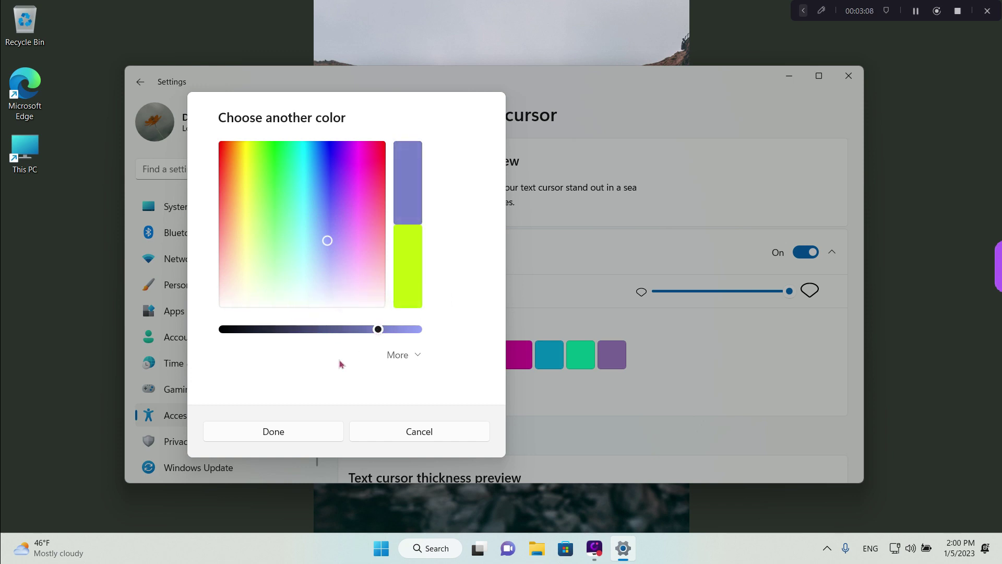
{"action": "left_click", "coordinate": [310, 434]}
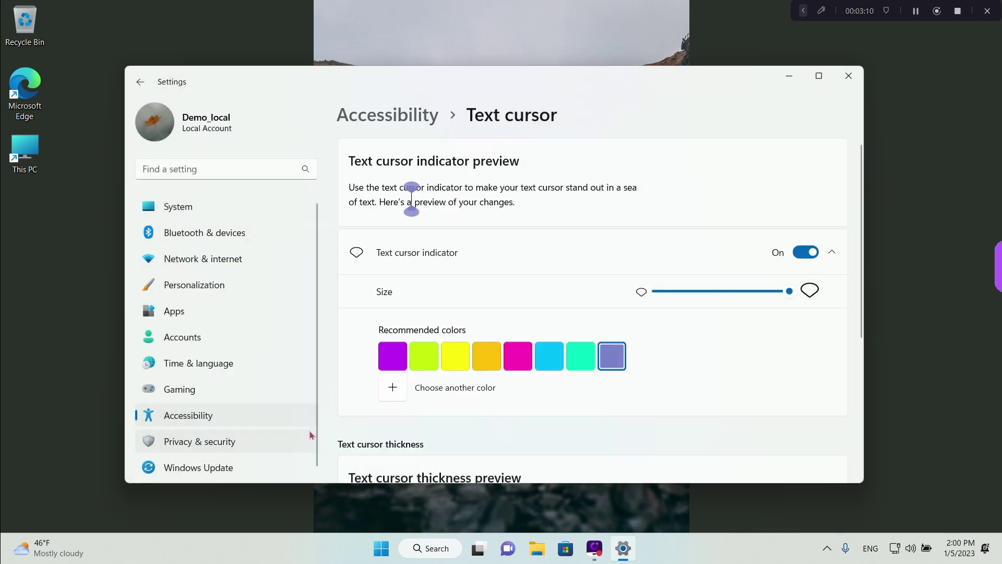
Set the text cursor thickness to its maximum and briefly spotlight the thickness preview.
{"action": "scroll", "coordinate": [671, 403], "scroll_direction": "down", "scroll_amount": 2}
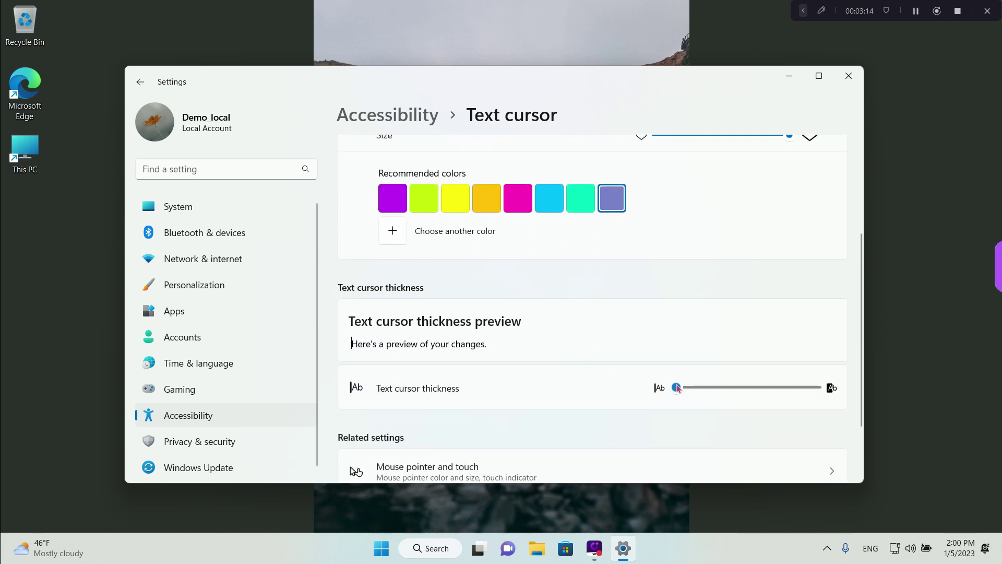
{"action": "left_click_drag", "start_coordinate": [676, 388], "coordinate": [837, 392]}
{"action": "key", "text": "ctrl+alt+s"}
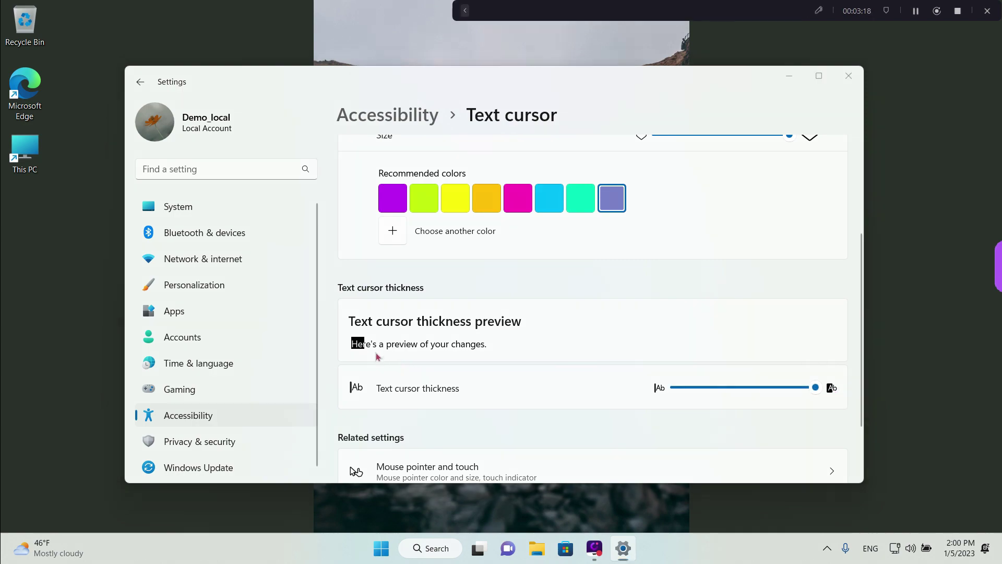
{"action": "key", "text": "ctrl+alt+s"}
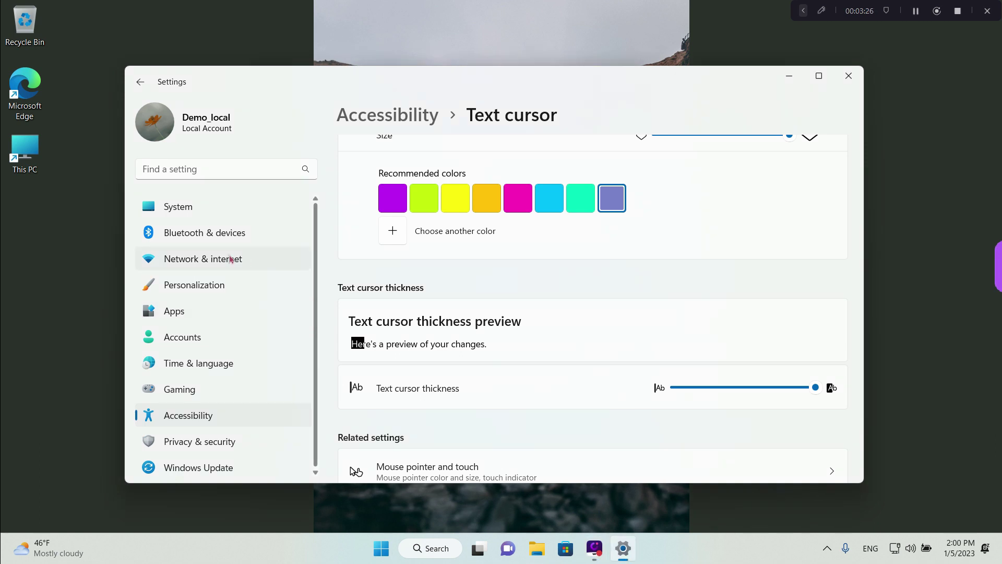
Go to the Mouse settings under Bluetooth & devices and open the additional mouse settings.
{"action": "left_click", "coordinate": [203, 237]}
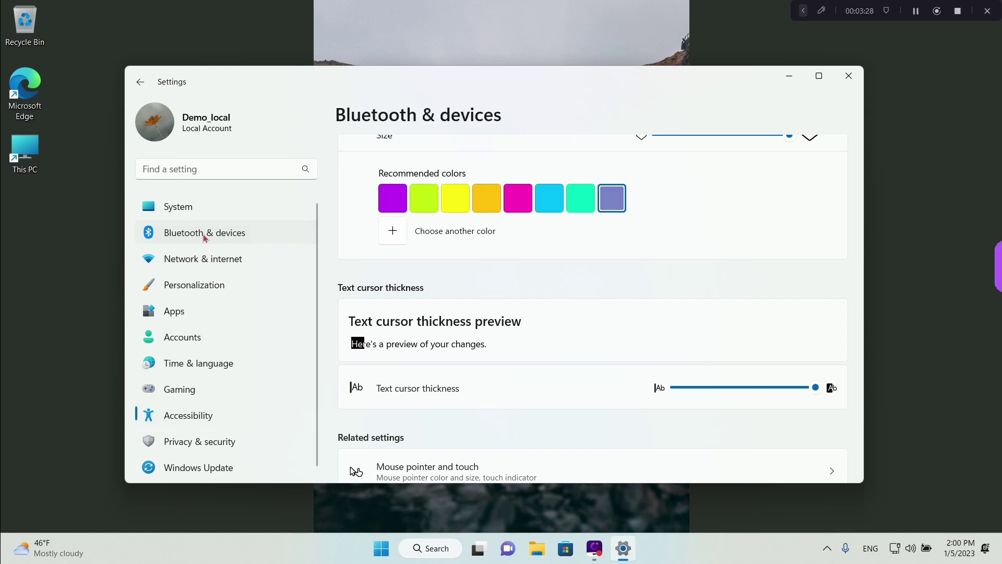
{"action": "scroll", "coordinate": [543, 266], "scroll_direction": "down", "scroll_amount": 5}
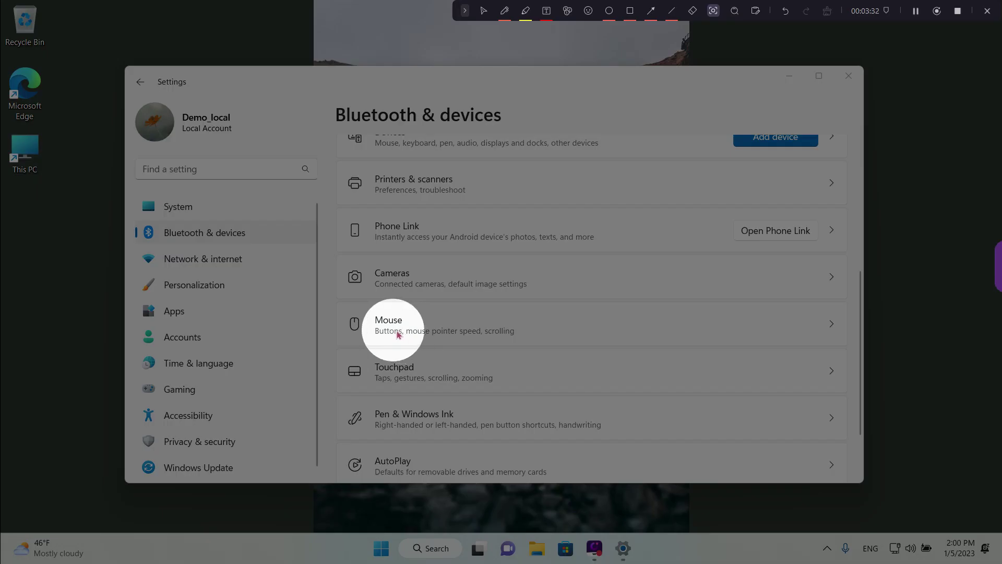
{"action": "key", "text": "Escape"}
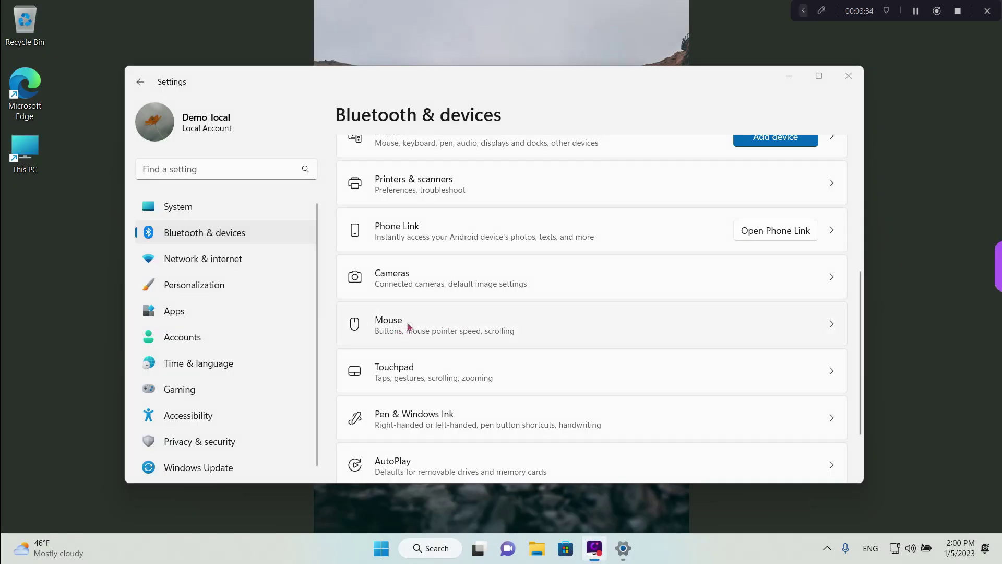
{"action": "left_click", "coordinate": [395, 332]}
{"action": "scroll", "coordinate": [408, 327], "scroll_direction": "down", "scroll_amount": 3}
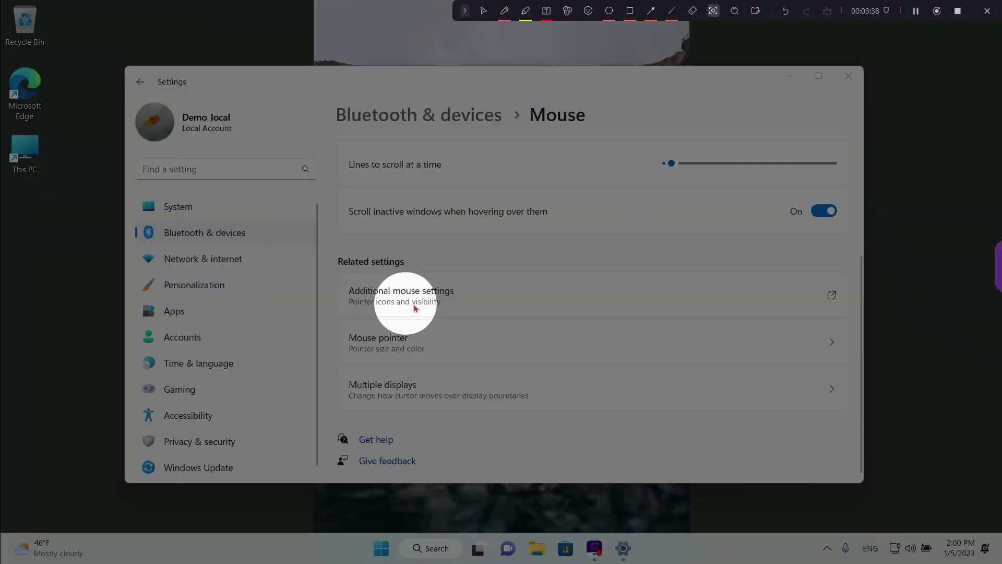
{"action": "left_click", "coordinate": [415, 308]}
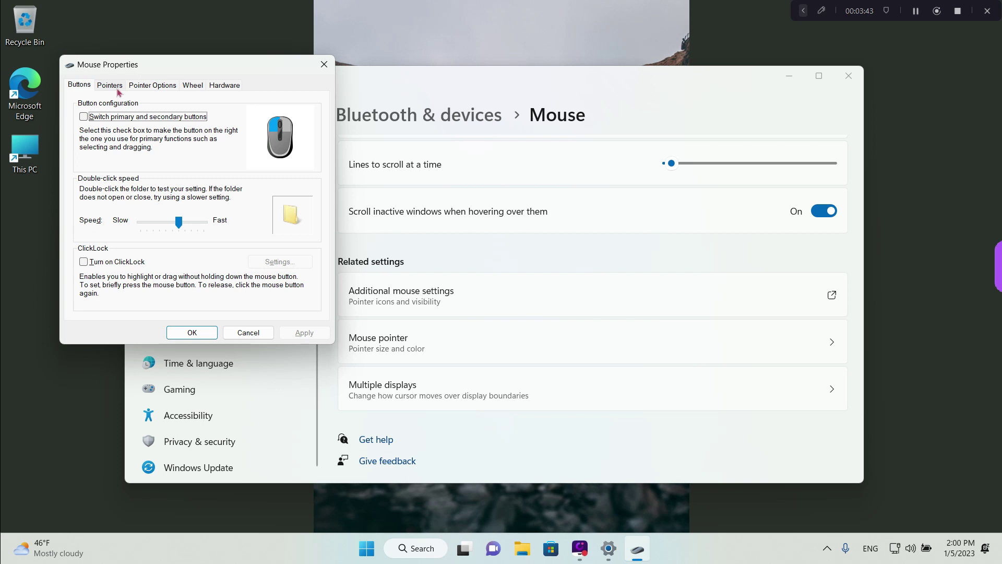
Show the pointer customization list in Mouse Properties, look through the entries and select the Move pointer.
{"action": "left_click", "coordinate": [116, 87]}
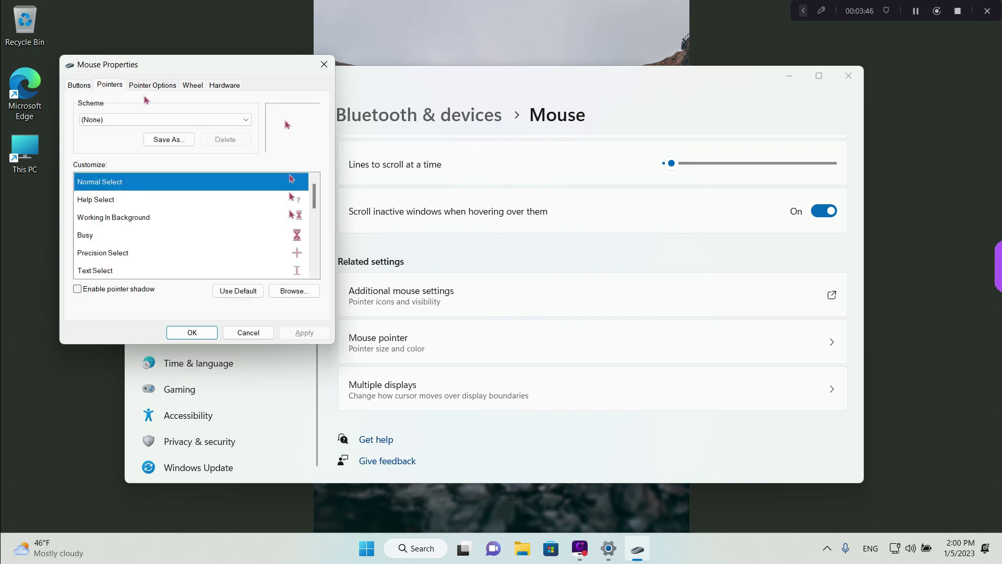
{"action": "scroll", "coordinate": [318, 207], "scroll_direction": "down", "scroll_amount": 1}
{"action": "scroll", "coordinate": [317, 208], "scroll_direction": "down", "scroll_amount": 2}
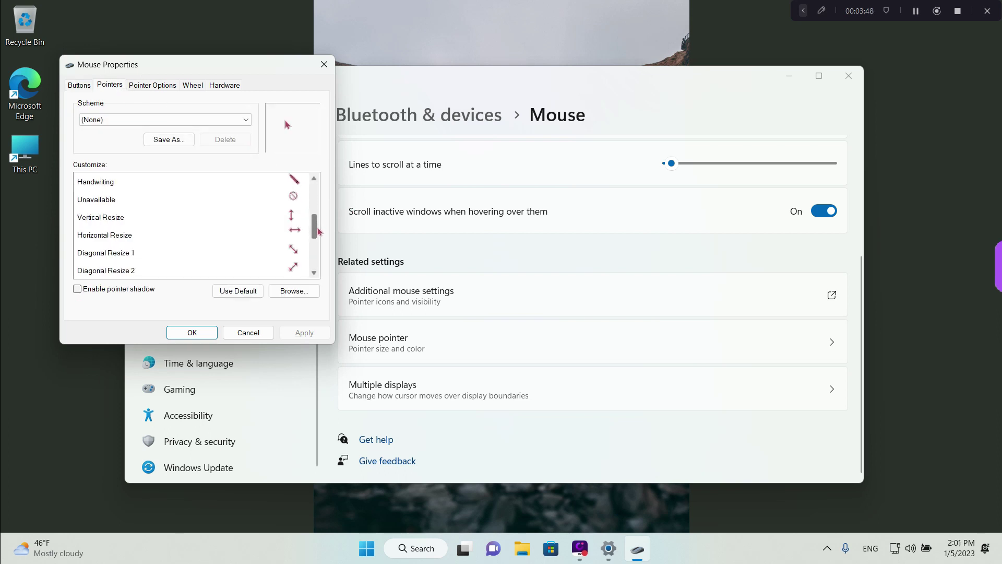
{"action": "left_click", "coordinate": [261, 217]}
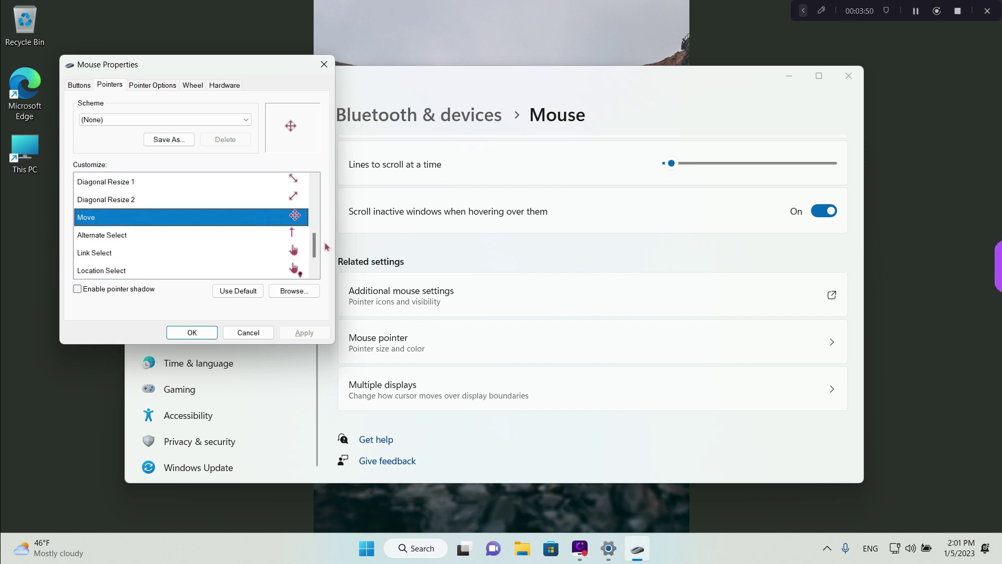
{"action": "scroll", "coordinate": [315, 246], "scroll_direction": "down", "scroll_amount": 1}
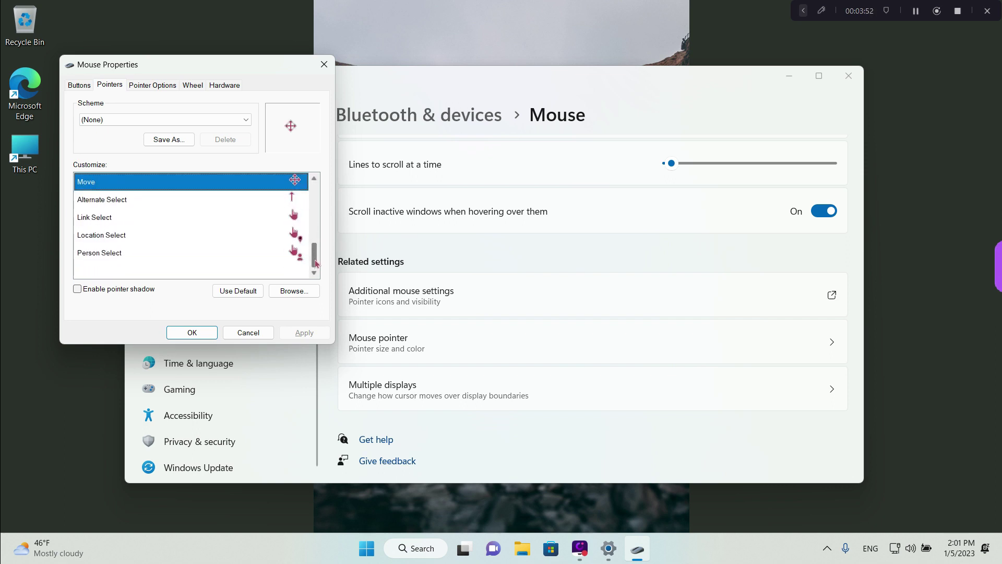
Assign the aero_up_xl cursor file to the Move pointer and check its entry in the customization list.
{"action": "left_click", "coordinate": [294, 292]}
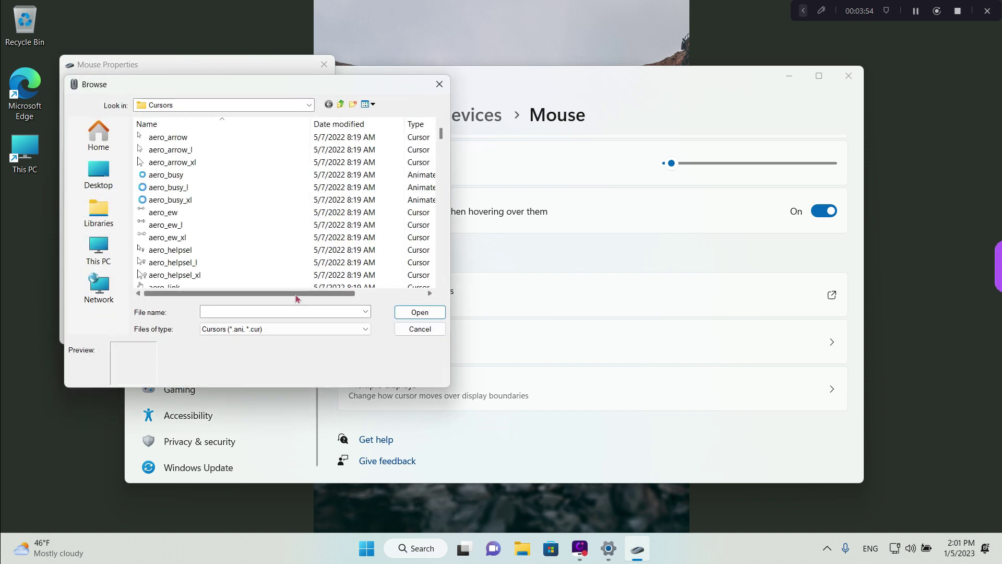
{"action": "left_click_drag", "start_coordinate": [441, 137], "coordinate": [440, 166]}
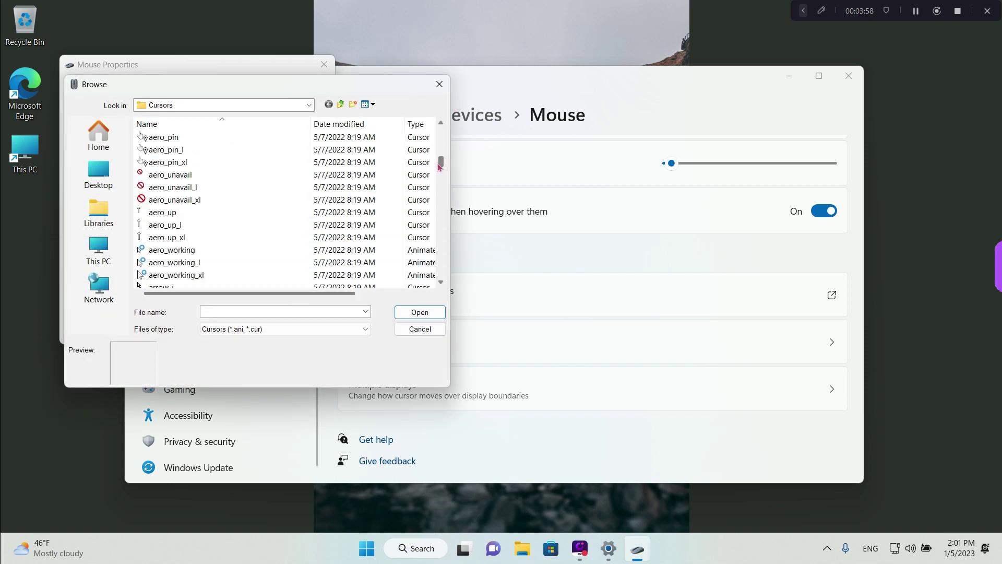
{"action": "left_click", "coordinate": [186, 239]}
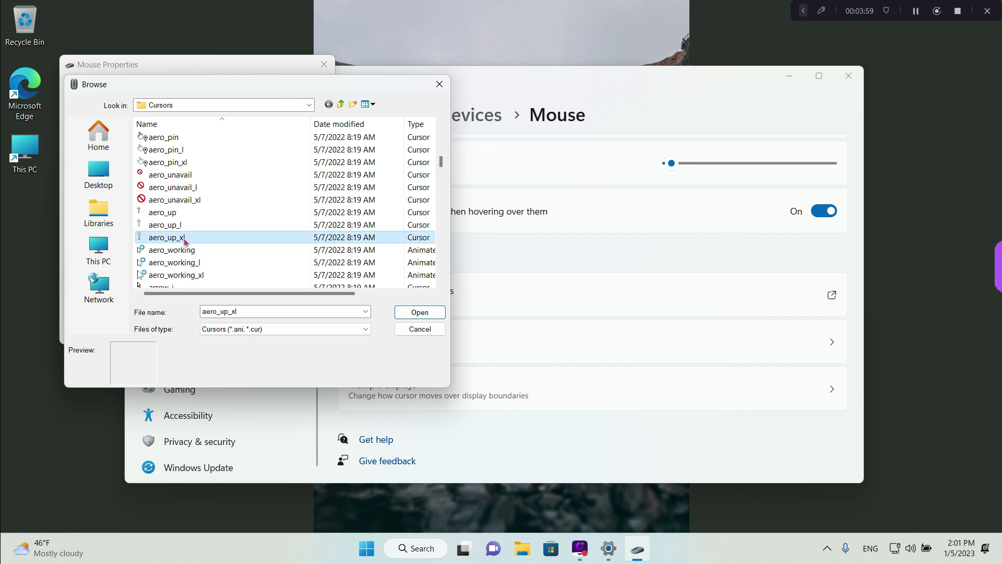
{"action": "left_click", "coordinate": [420, 312]}
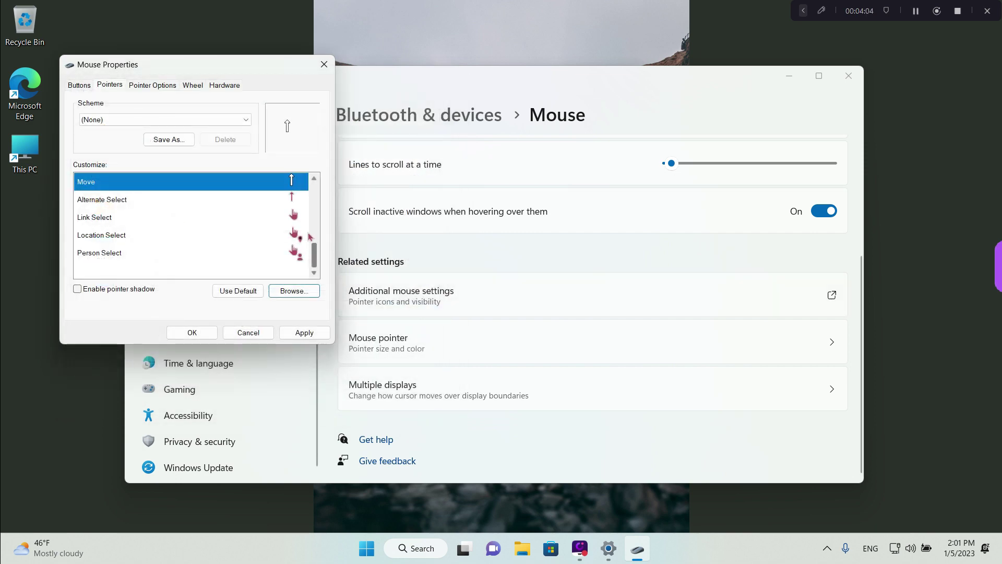
{"action": "left_click_drag", "start_coordinate": [315, 258], "coordinate": [321, 242]}
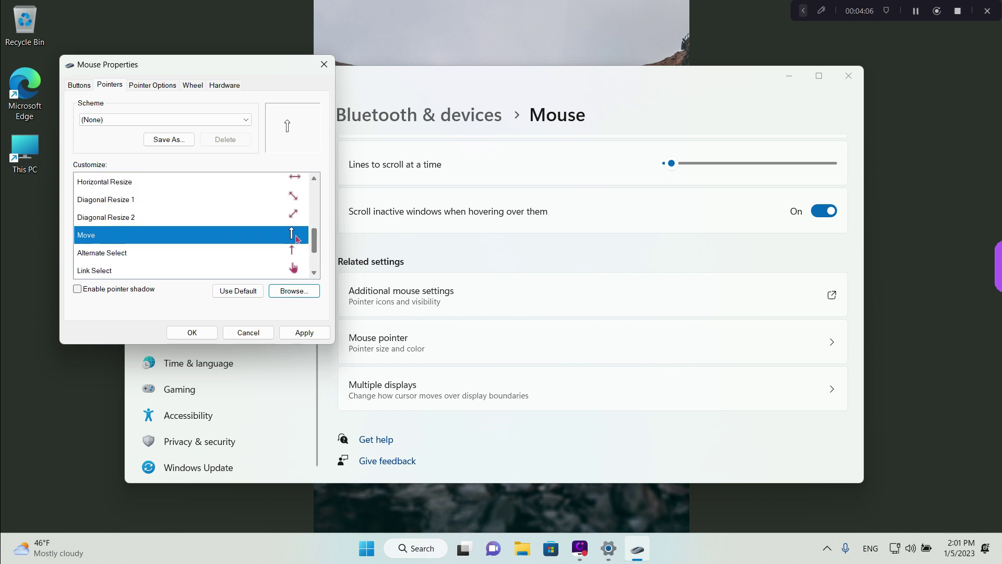
{"action": "left_click", "coordinate": [271, 238]}
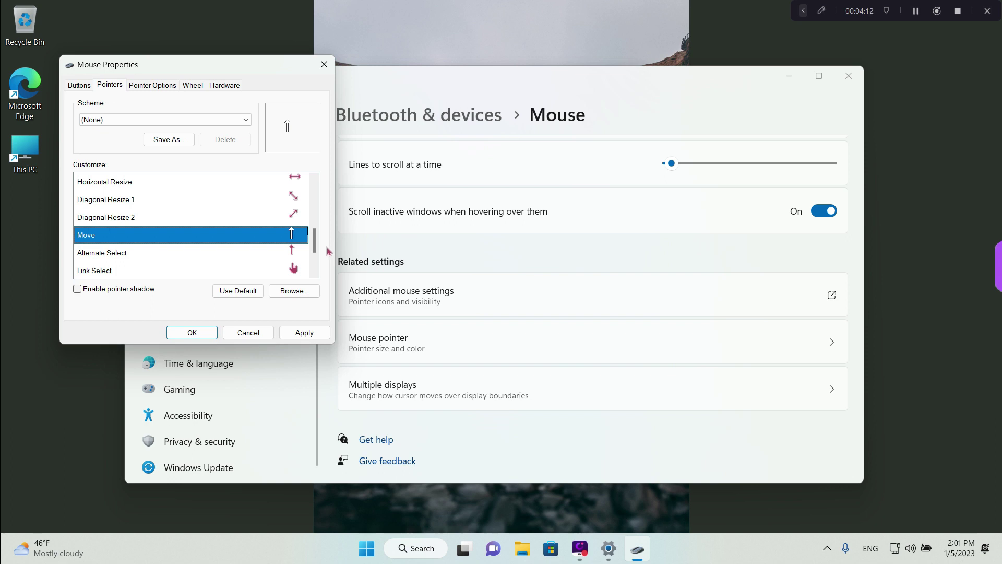
{"action": "left_click_drag", "start_coordinate": [315, 241], "coordinate": [327, 175]}
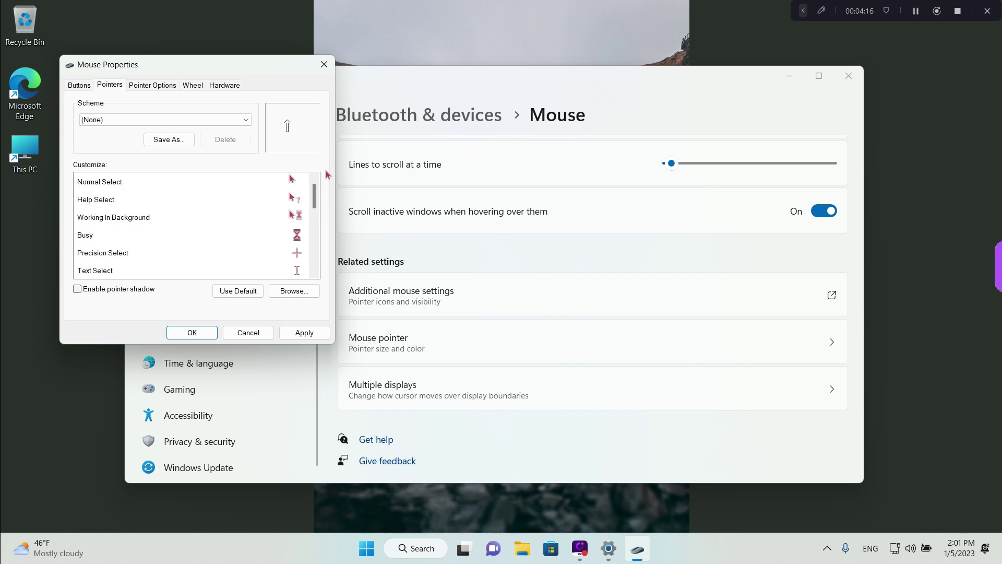